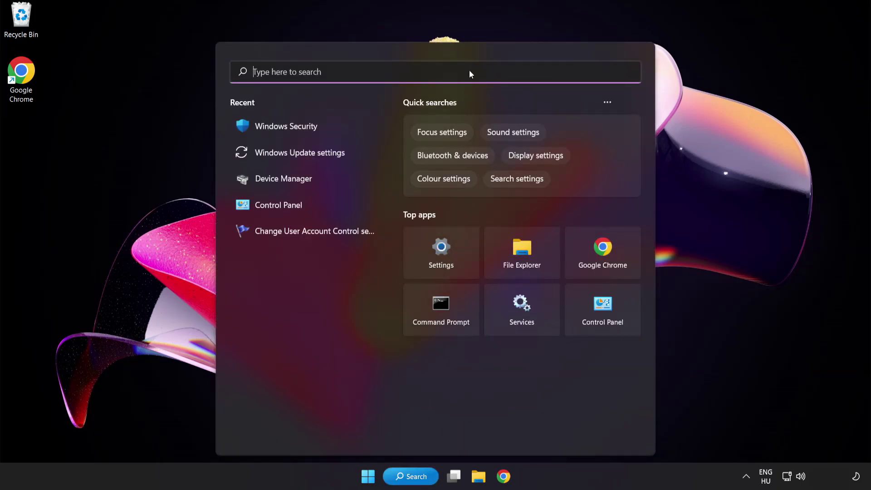
Search Windows for "device manager", open Device Manager and move its window toward the middle of the desktop.
{"action": "type", "text": "device manag"}
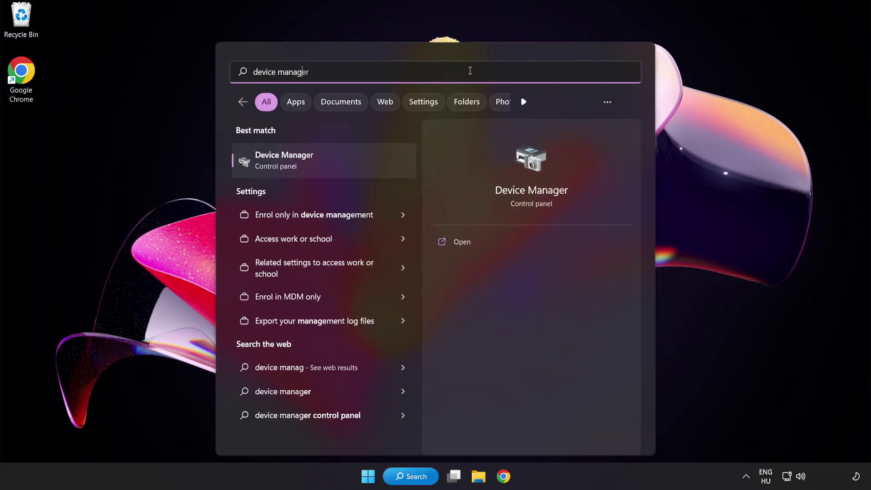
{"action": "type", "text": "er"}
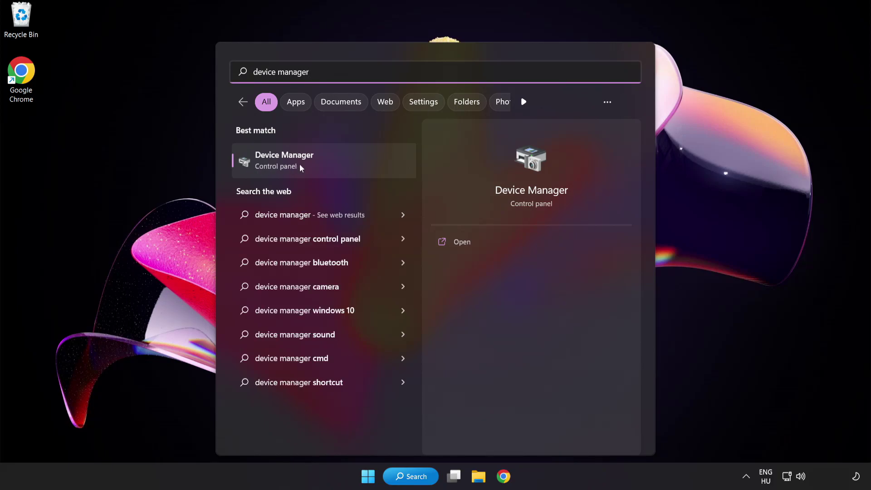
{"action": "left_click", "coordinate": [349, 167]}
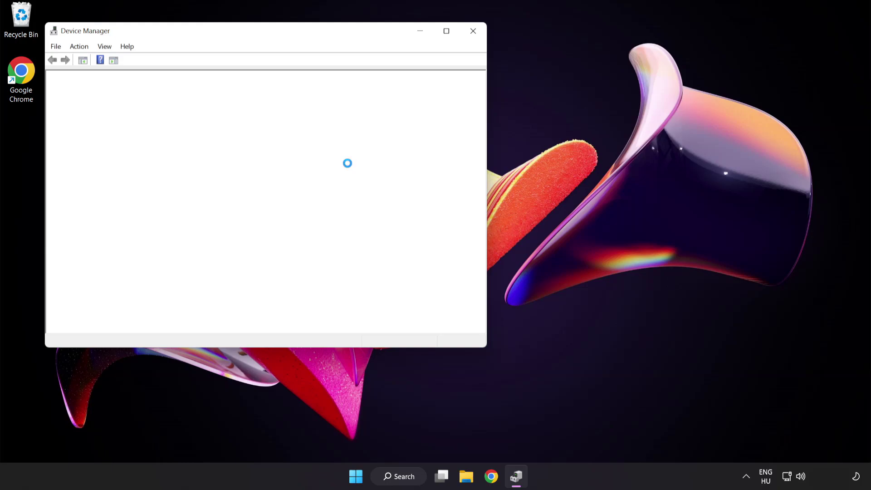
{"action": "left_click_drag", "start_coordinate": [281, 35], "coordinate": [427, 92]}
Run an automatic driver search for the VMware SVGA 3D display adapter, and close the driver wizard and Device Manager.
{"action": "left_click", "coordinate": [245, 188]}
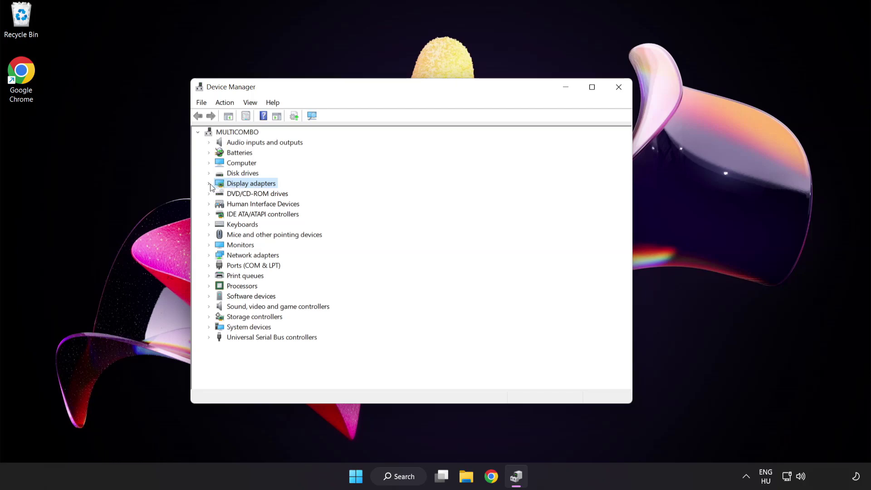
{"action": "left_click", "coordinate": [209, 185]}
{"action": "left_click", "coordinate": [228, 191]}
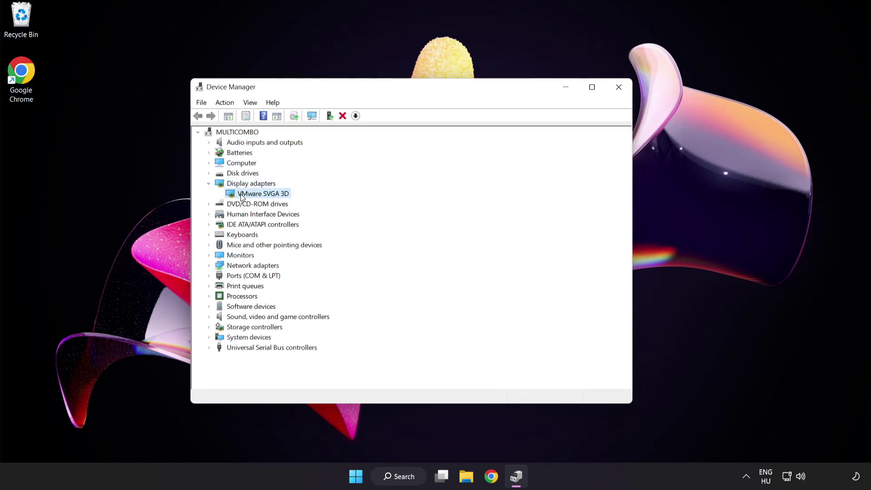
{"action": "right_click", "coordinate": [256, 195]}
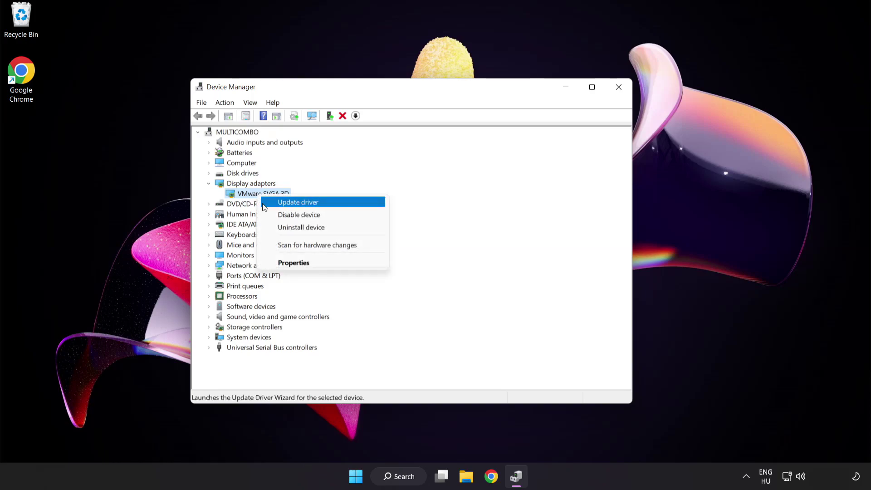
{"action": "left_click", "coordinate": [337, 202]}
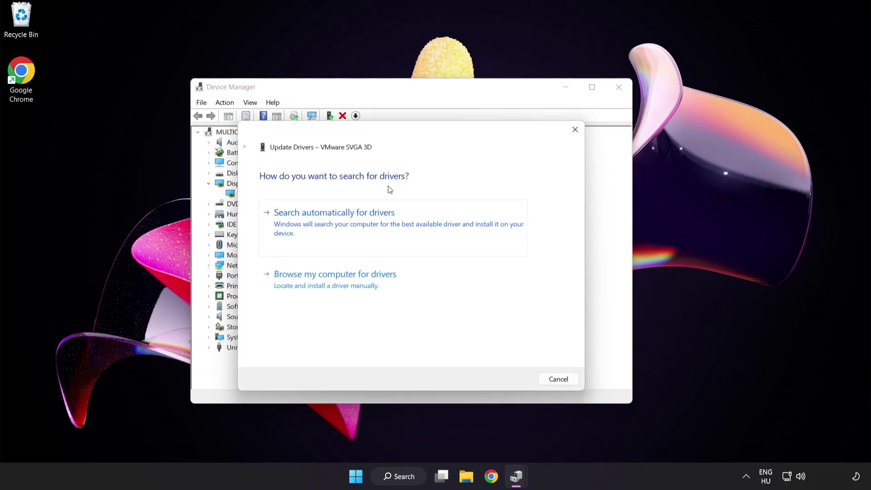
{"action": "left_click", "coordinate": [380, 225]}
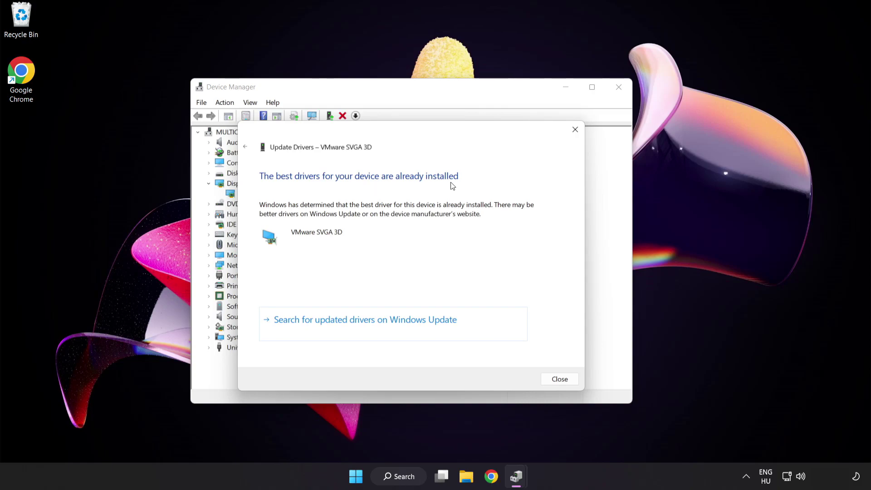
{"action": "left_click", "coordinate": [557, 380]}
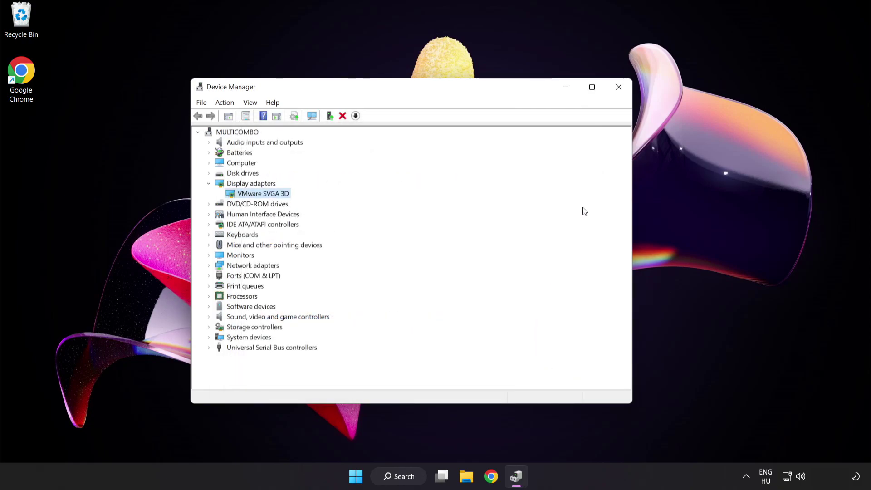
{"action": "left_click", "coordinate": [619, 88]}
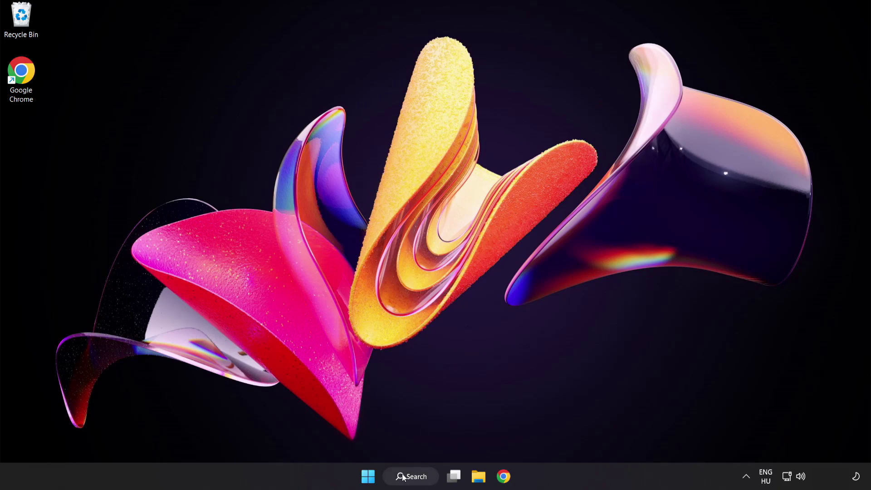
Open the Windows Update settings through a search for "update", check for updates and close Settings.
{"action": "left_click", "coordinate": [417, 479]}
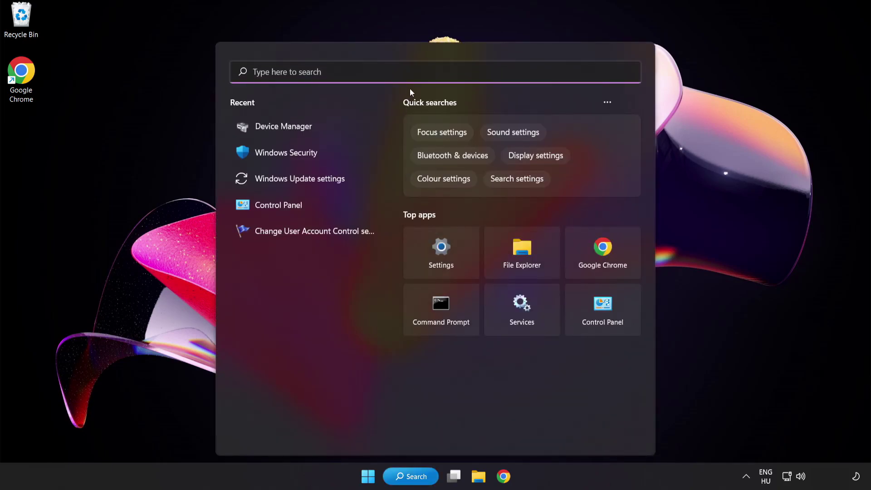
{"action": "type", "text": "update"}
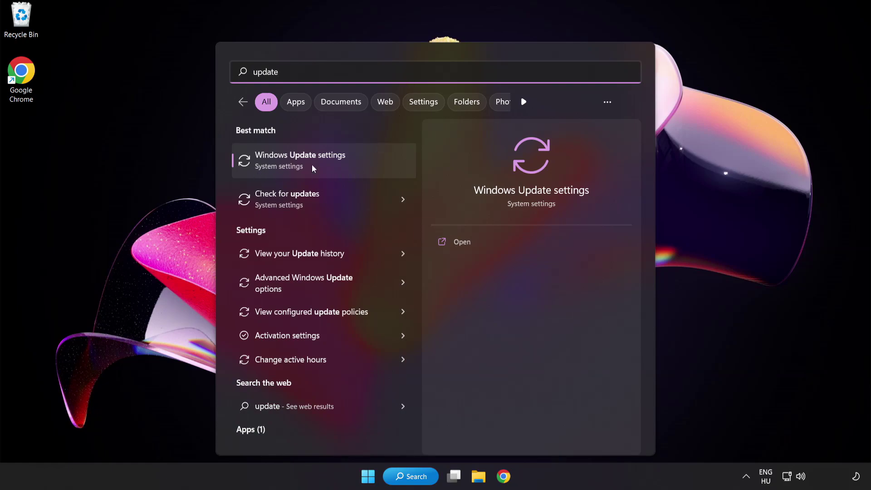
{"action": "left_click", "coordinate": [333, 167]}
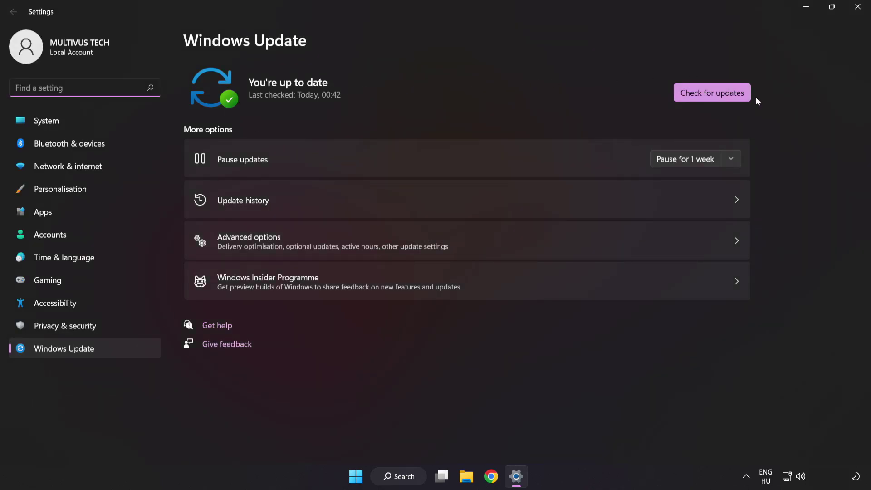
{"action": "left_click", "coordinate": [710, 100]}
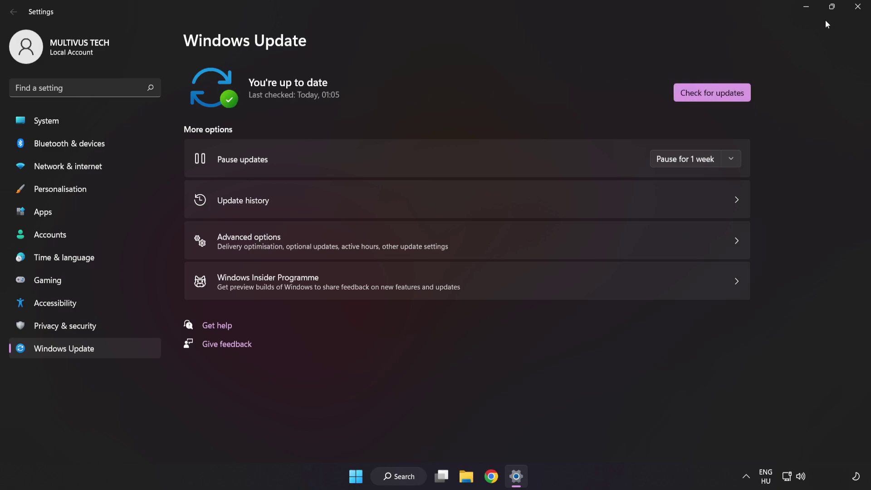
{"action": "left_click", "coordinate": [857, 13]}
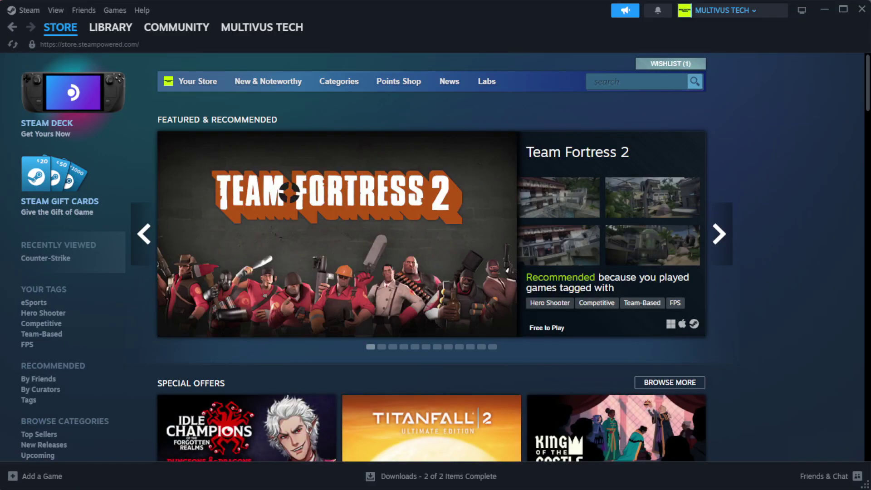
In the Steam library, open the properties of the non-working favorite game and verify the integrity of its installed files.
{"action": "mouse_move", "coordinate": [109, 32]}
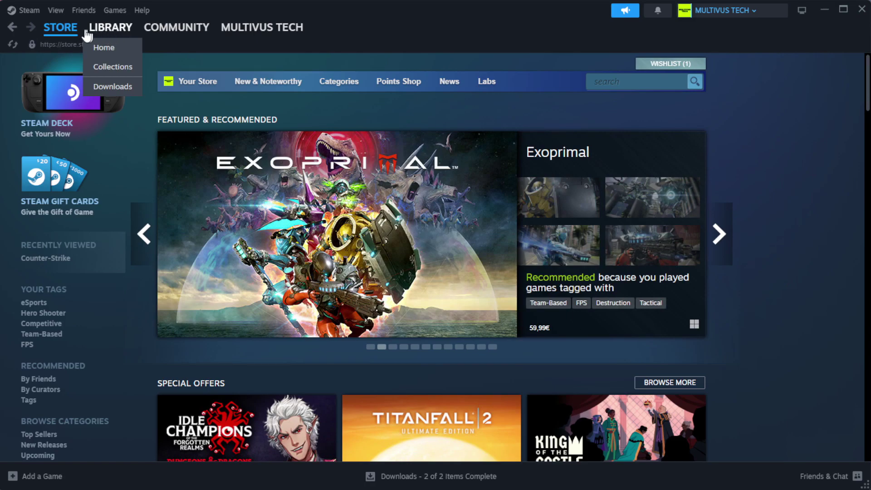
{"action": "left_click", "coordinate": [126, 47]}
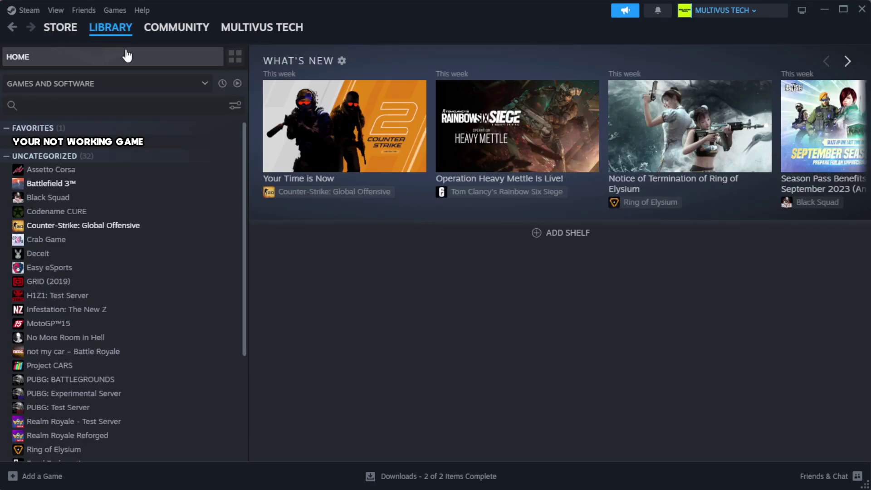
{"action": "right_click", "coordinate": [214, 143]}
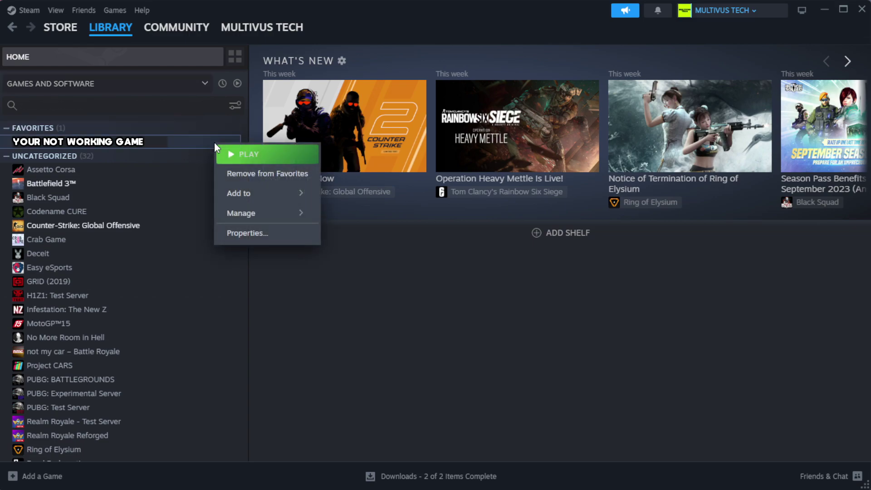
{"action": "left_click", "coordinate": [276, 241]}
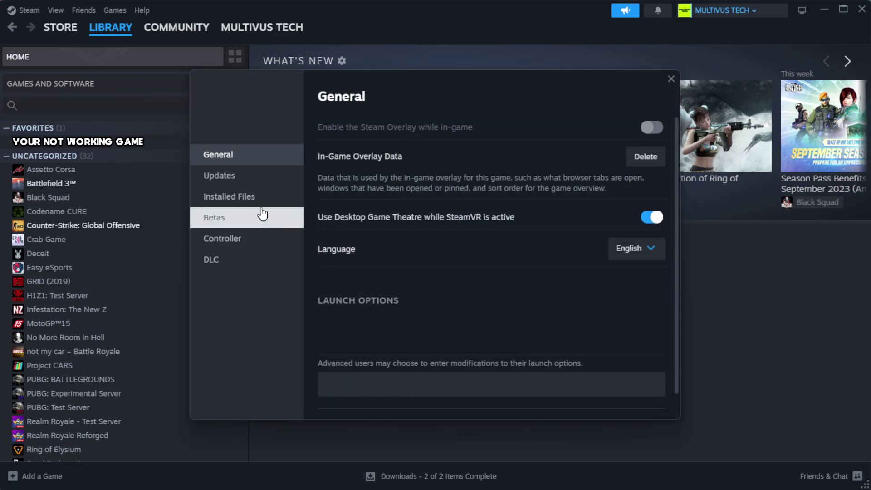
{"action": "left_click", "coordinate": [287, 206]}
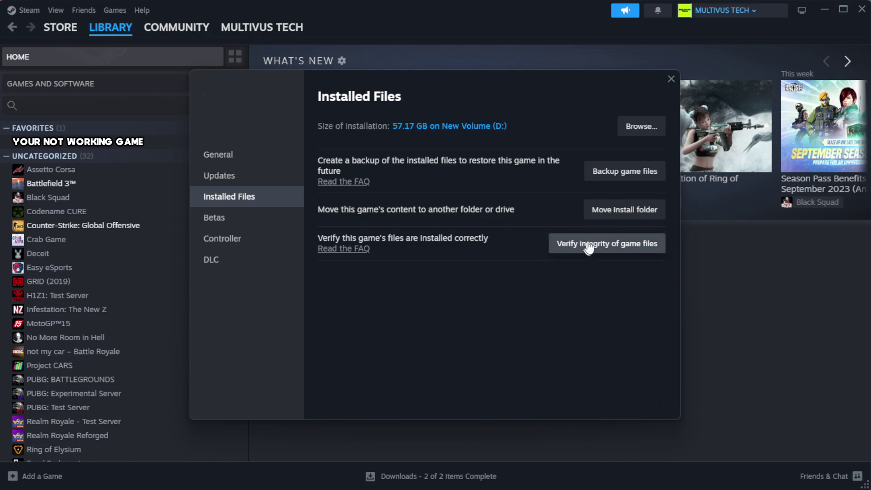
{"action": "left_click", "coordinate": [612, 247]}
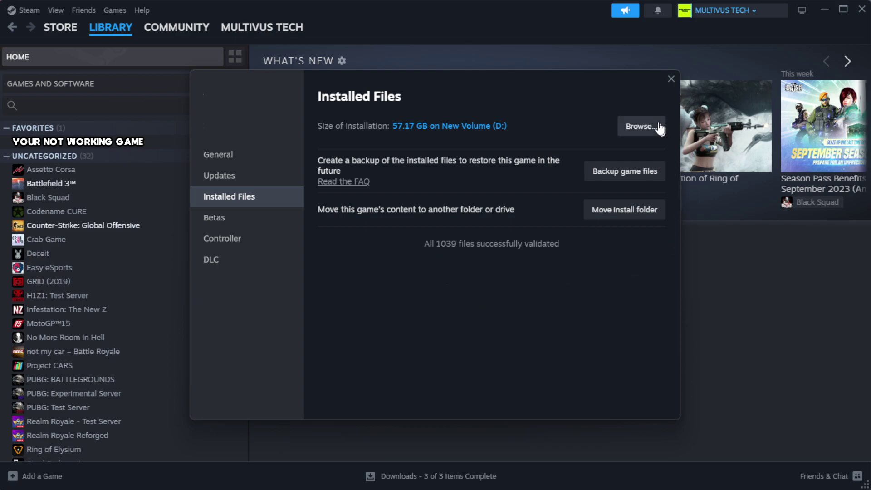
Browse to the game's installation folder and open the properties of the YOUR NOT WORKING GAME shortcut.
{"action": "left_click", "coordinate": [640, 127]}
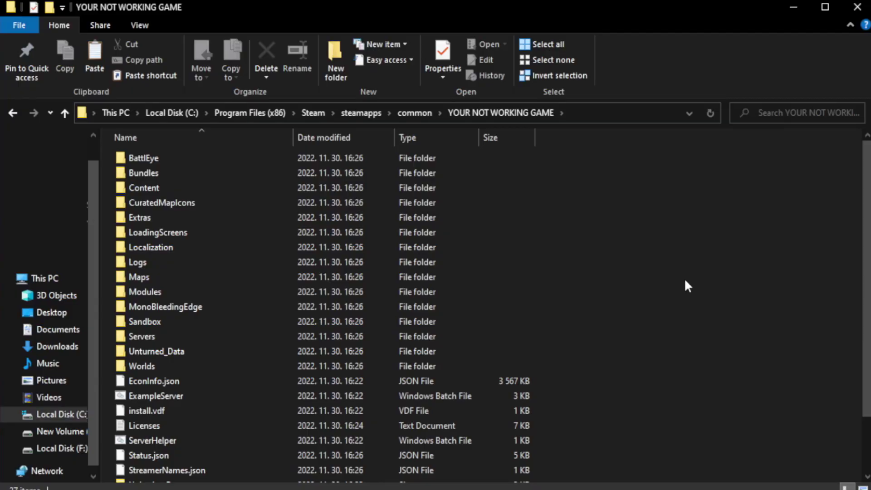
{"action": "left_click_drag", "start_coordinate": [868, 273], "coordinate": [869, 326]}
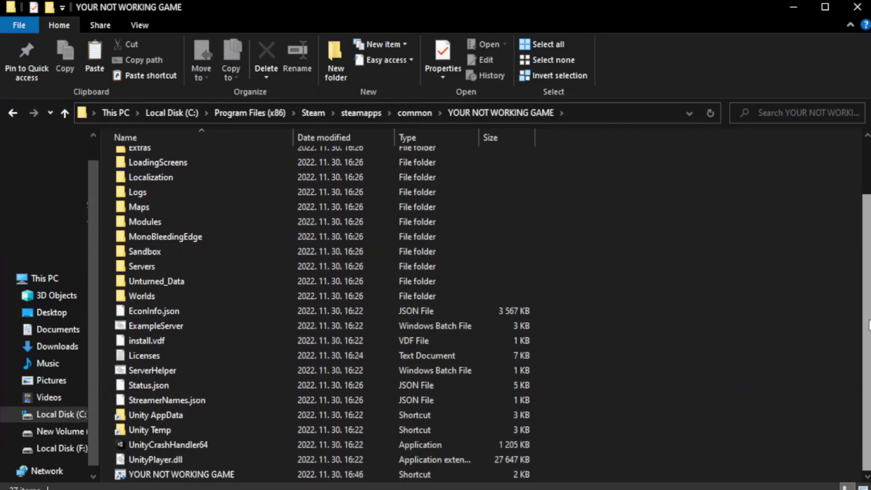
{"action": "left_click", "coordinate": [312, 475]}
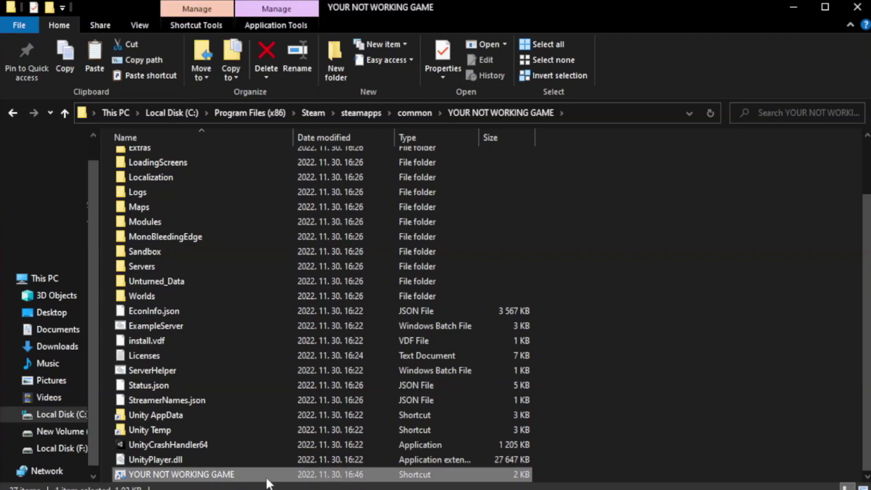
{"action": "right_click", "coordinate": [292, 478]}
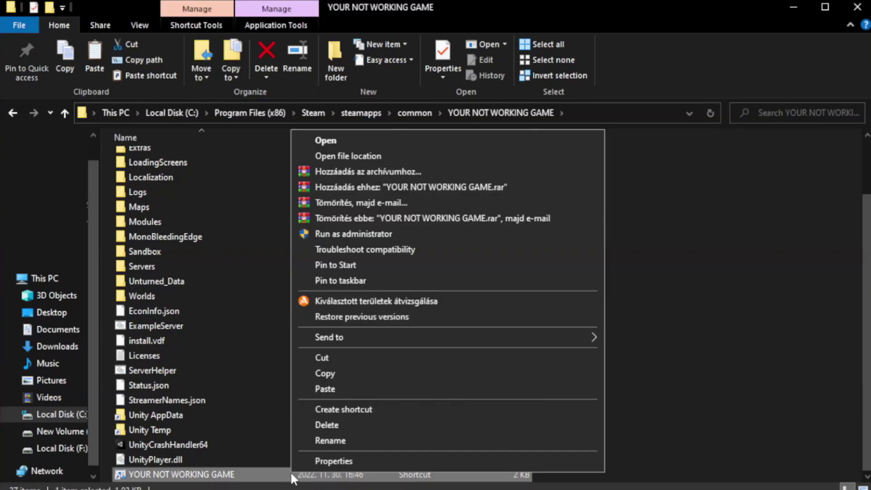
{"action": "left_click", "coordinate": [445, 461]}
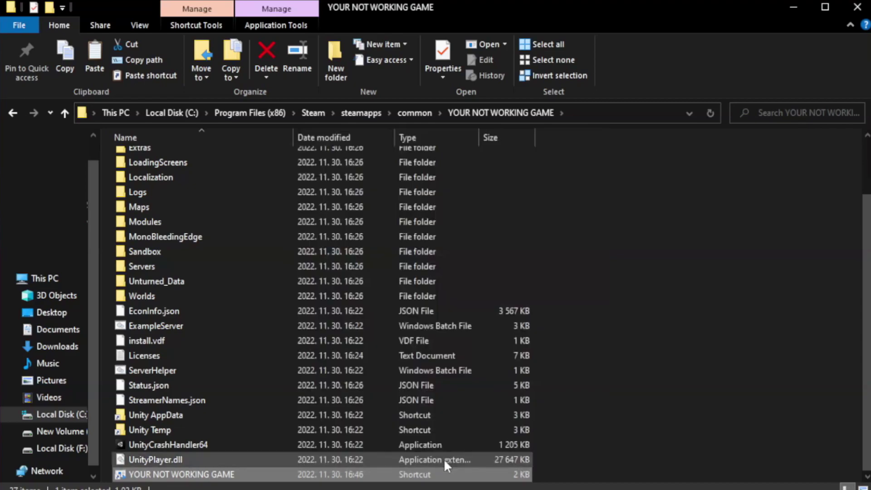
{"action": "left_click_drag", "start_coordinate": [434, 249], "coordinate": [438, 91]}
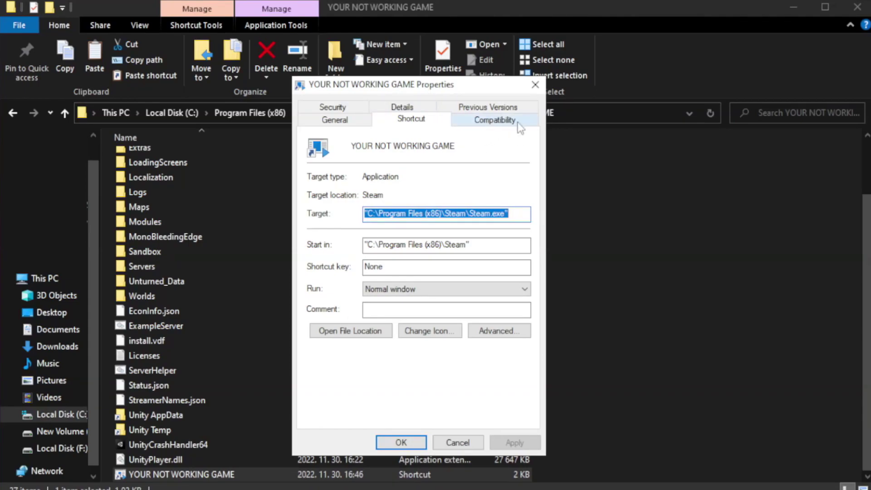
Set the game shortcut to run in Windows 8 compatibility mode, with fullscreen optimizations disabled and as administrator, and apply the settings.
{"action": "left_click", "coordinate": [490, 123]}
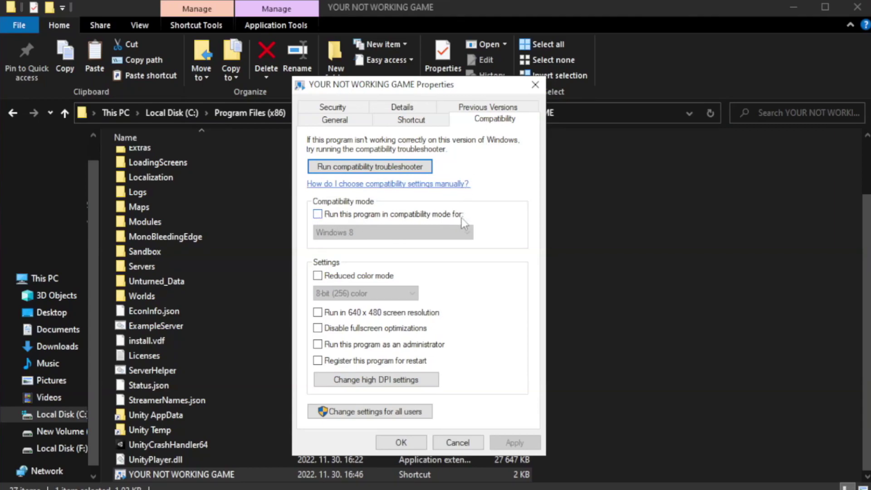
{"action": "left_click", "coordinate": [347, 217]}
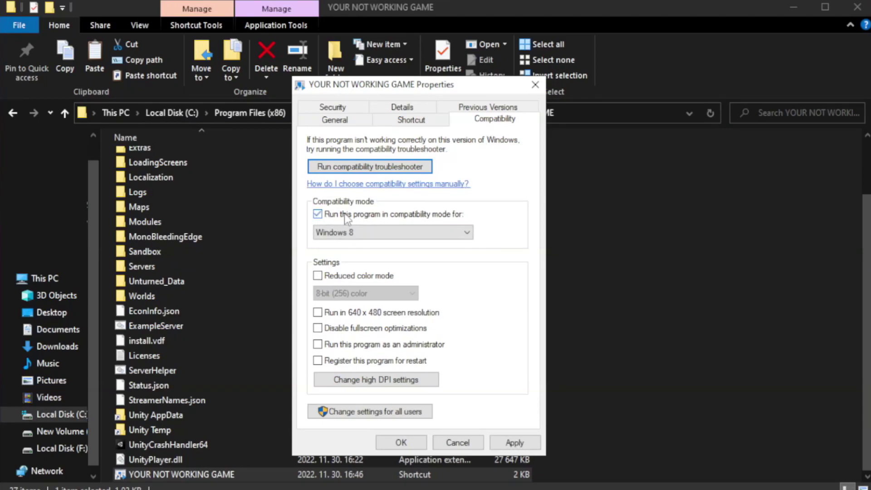
{"action": "left_click", "coordinate": [393, 234]}
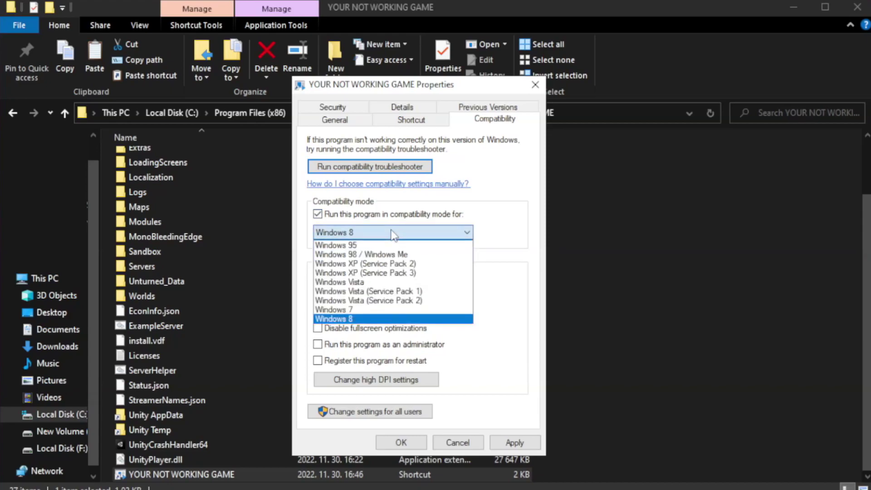
{"action": "left_click", "coordinate": [369, 319]}
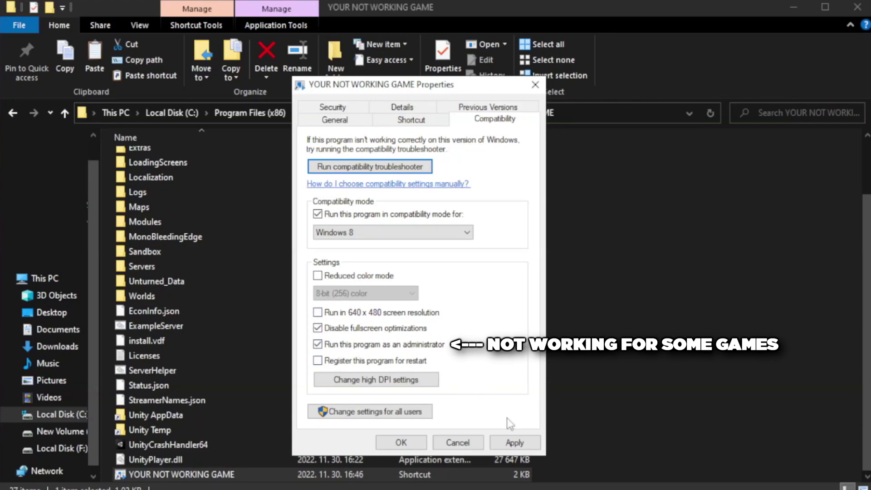
{"action": "left_click", "coordinate": [514, 443]}
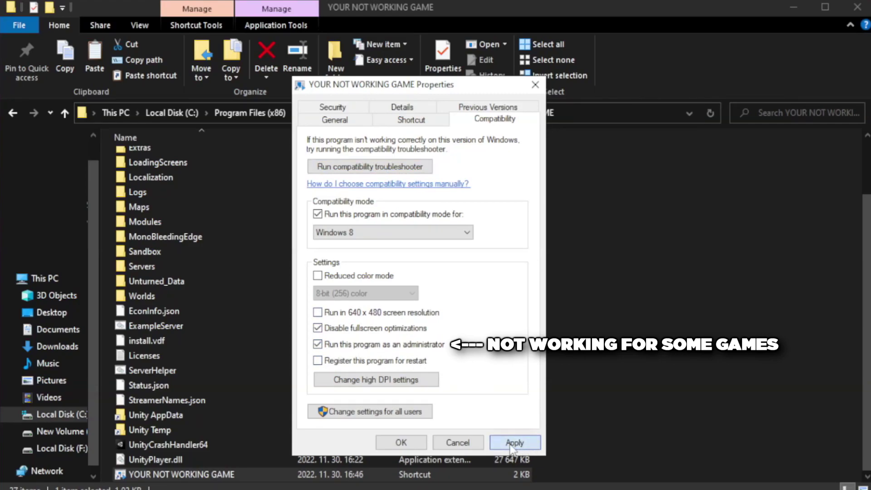
{"action": "left_click", "coordinate": [400, 443]}
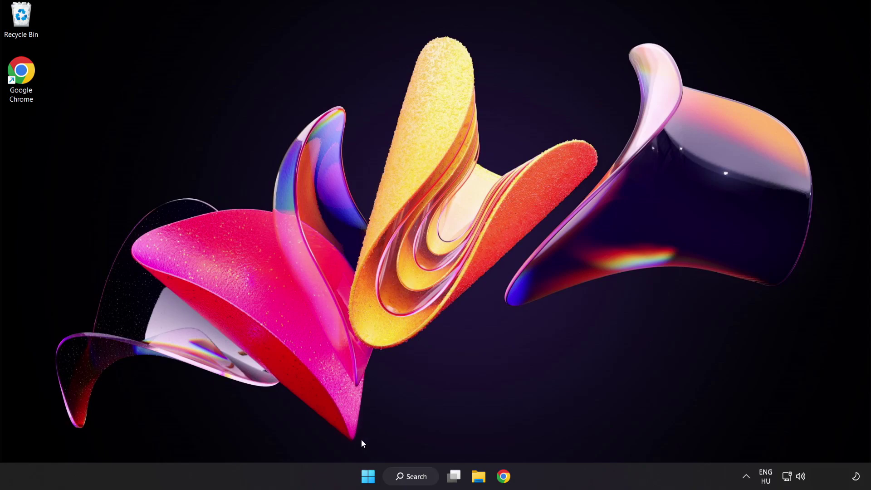
In Task Manager, disable Cortana, Phone Link, Terminal and the Windows Security notification icon at startup, and close the window.
{"action": "right_click", "coordinate": [371, 478]}
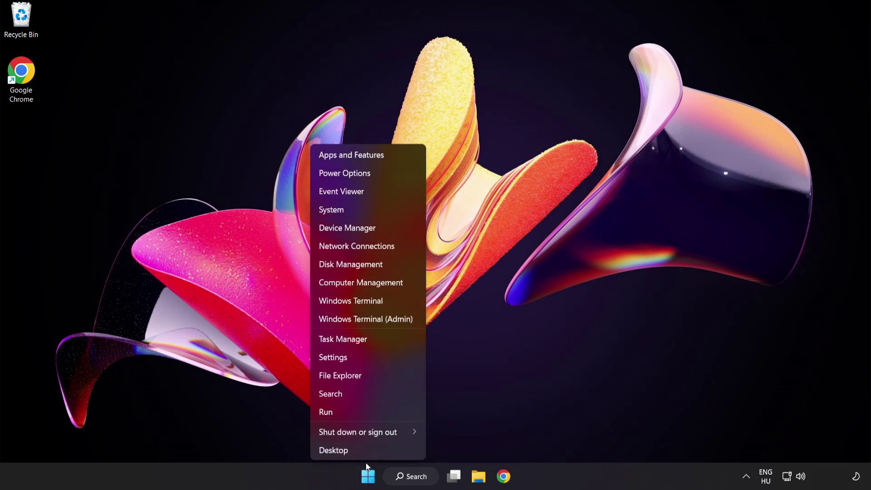
{"action": "left_click", "coordinate": [377, 340]}
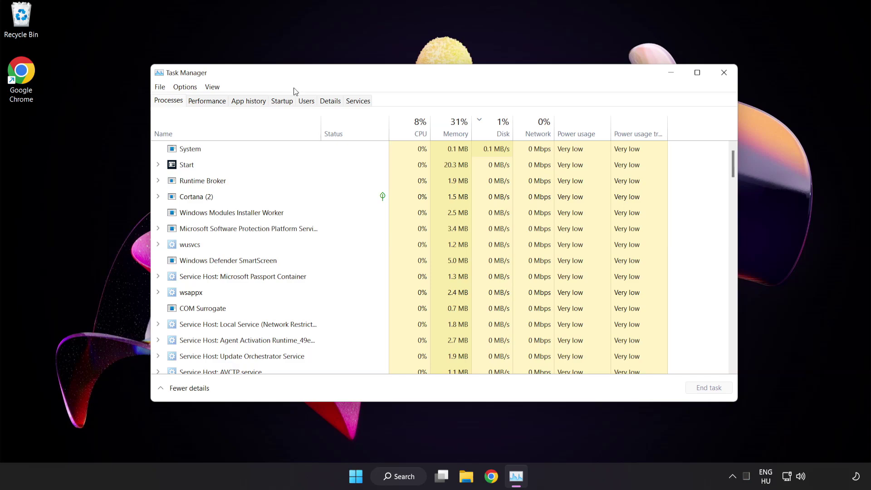
{"action": "left_click", "coordinate": [282, 102]}
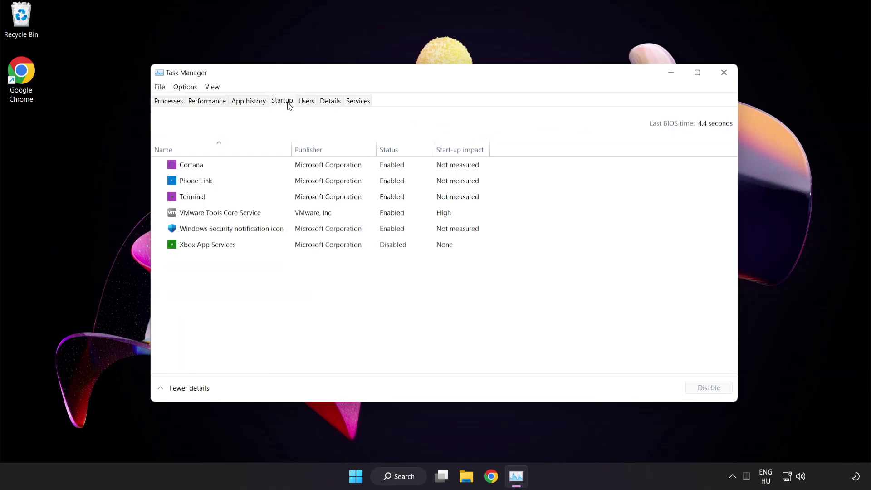
{"action": "left_click", "coordinate": [289, 169]}
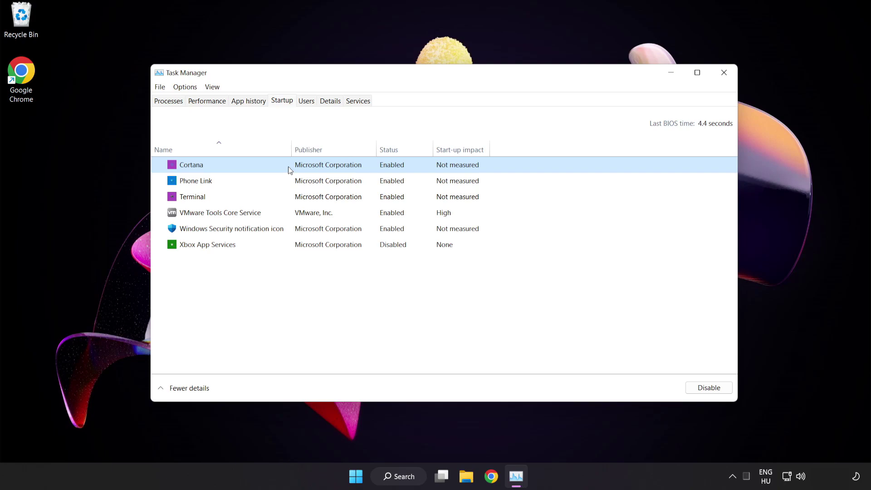
{"action": "left_click", "coordinate": [713, 392]}
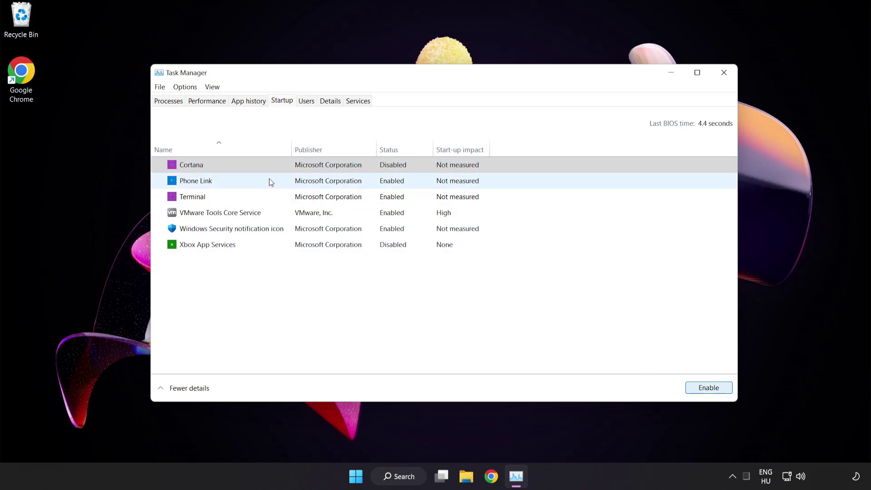
{"action": "left_click", "coordinate": [268, 178]}
{"action": "left_click", "coordinate": [707, 388]}
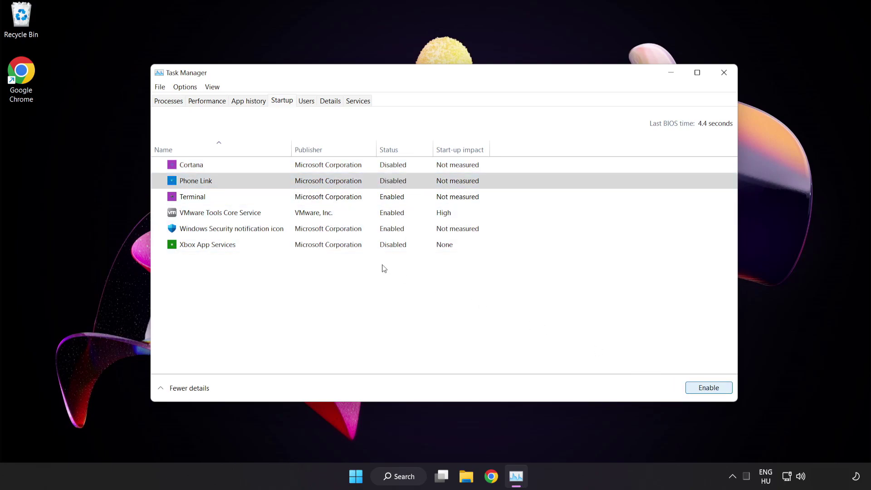
{"action": "left_click", "coordinate": [276, 198]}
{"action": "left_click", "coordinate": [696, 388]}
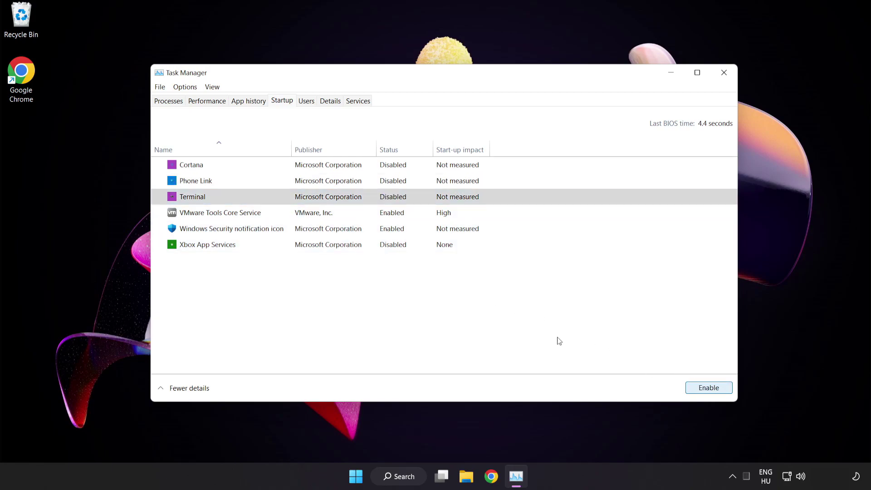
{"action": "left_click", "coordinate": [295, 232]}
{"action": "left_click", "coordinate": [686, 389]}
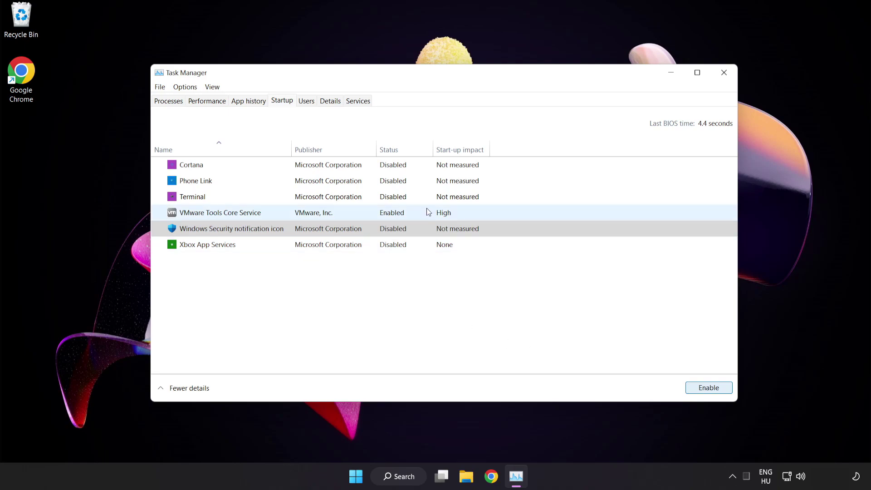
{"action": "left_click", "coordinate": [725, 76]}
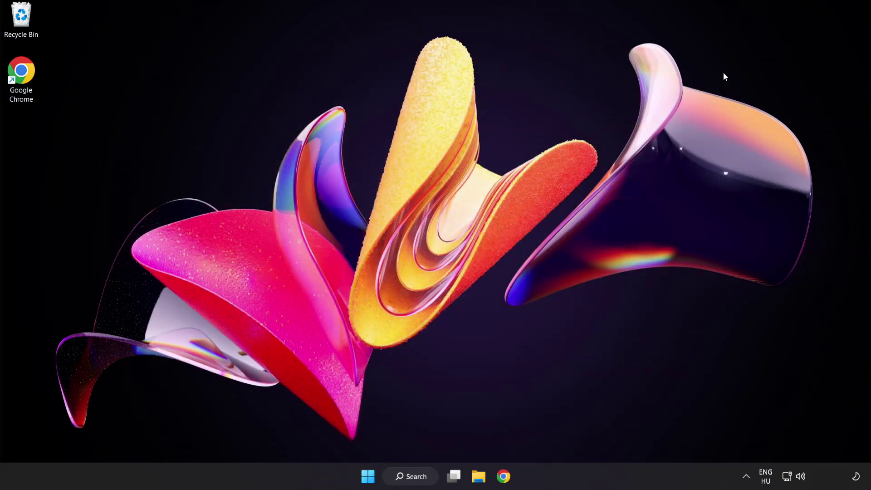
Switch to Chrome and download the English DirectX End-User Runtime Web Installer from the Microsoft Download Center page.
{"action": "left_click", "coordinate": [503, 476]}
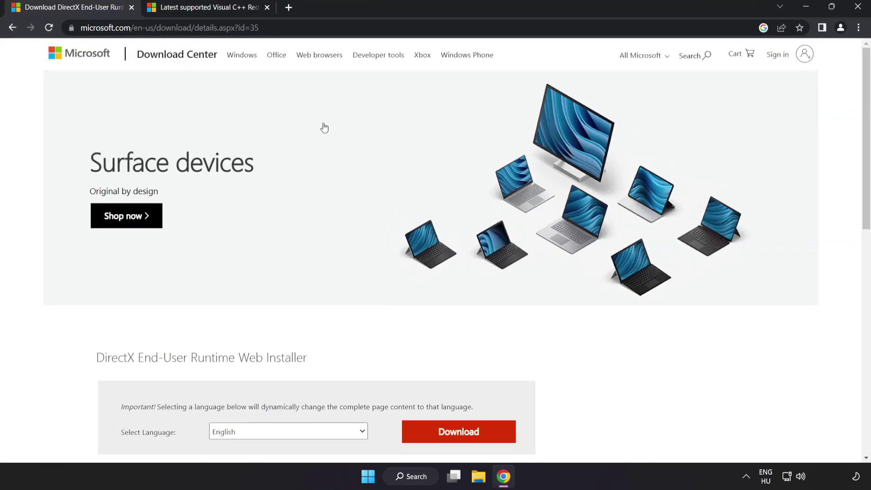
{"action": "left_click", "coordinate": [351, 26]}
{"action": "left_click", "coordinate": [351, 24]}
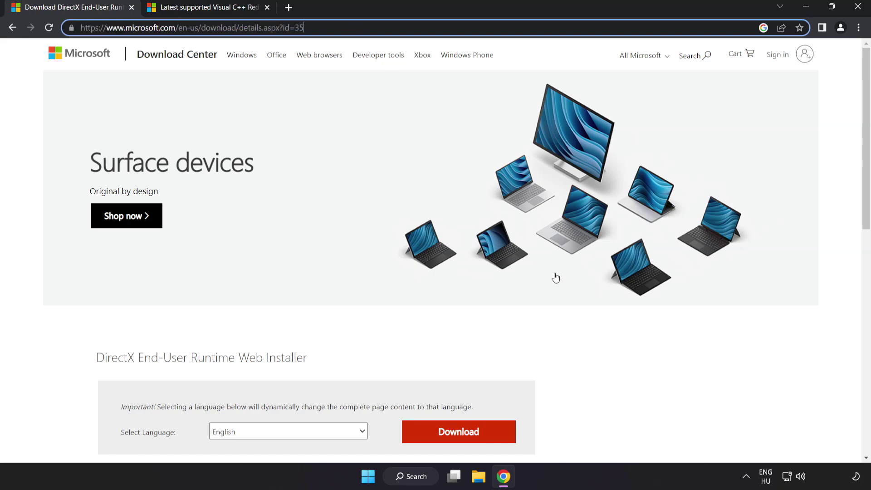
{"action": "left_click", "coordinate": [496, 291]}
{"action": "scroll", "coordinate": [496, 291], "scroll_direction": "down", "scroll_amount": 2}
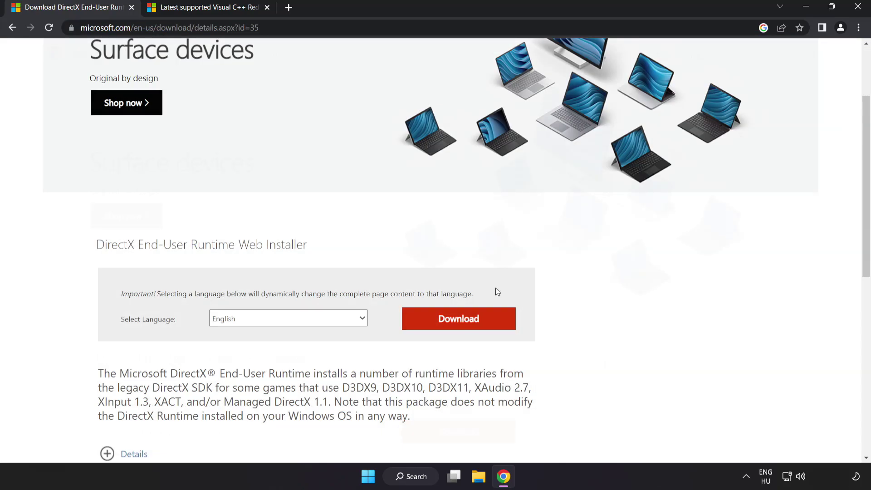
{"action": "left_click", "coordinate": [470, 328]}
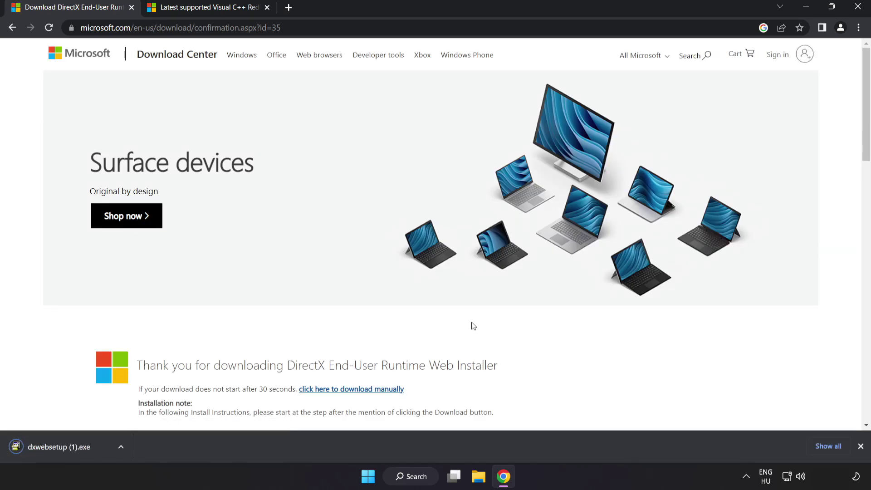
Run the downloaded dxwebsetup installer, accept the agreement, decline the Bing Bar and complete the DirectX setup.
{"action": "left_click", "coordinate": [73, 447]}
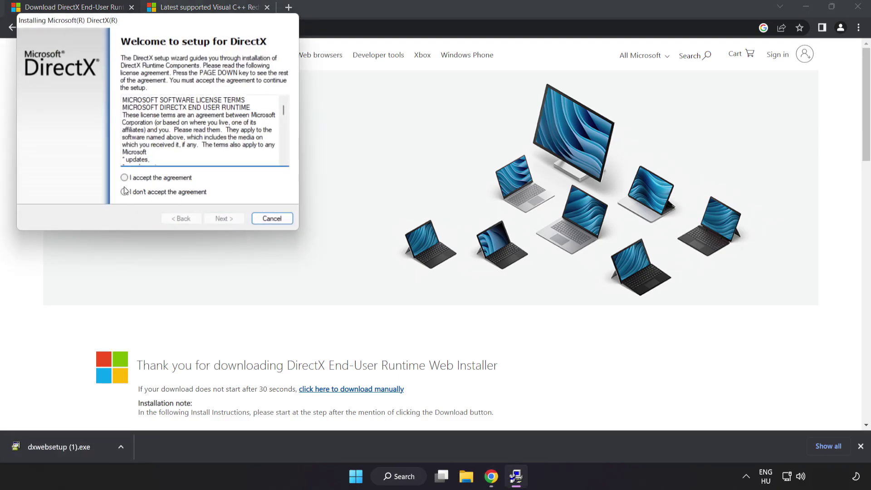
{"action": "left_click_drag", "start_coordinate": [131, 22], "coordinate": [398, 115]}
{"action": "left_click_drag", "start_coordinate": [549, 208], "coordinate": [550, 247]}
{"action": "left_click", "coordinate": [407, 276]}
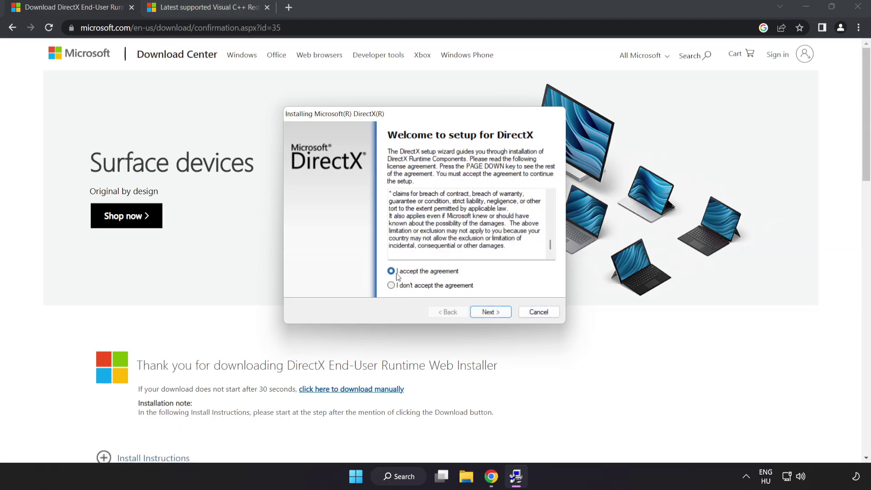
{"action": "left_click", "coordinate": [491, 314]}
{"action": "left_click", "coordinate": [385, 233]}
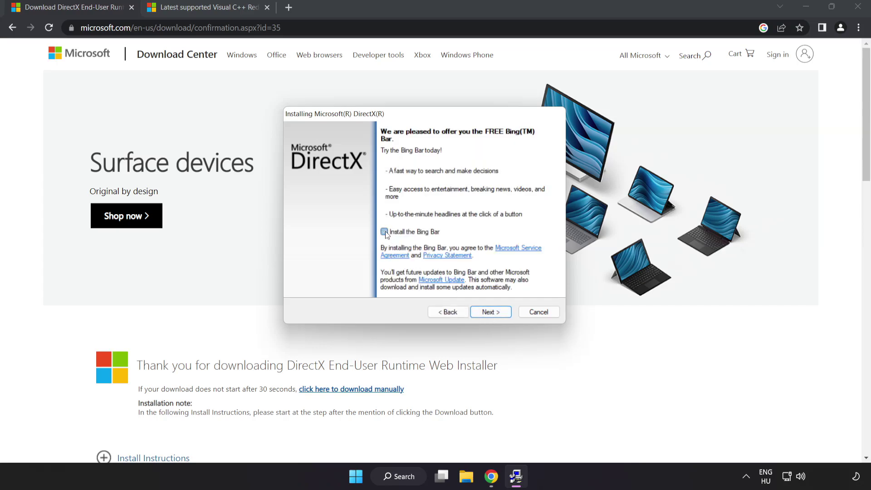
{"action": "left_click", "coordinate": [493, 312]}
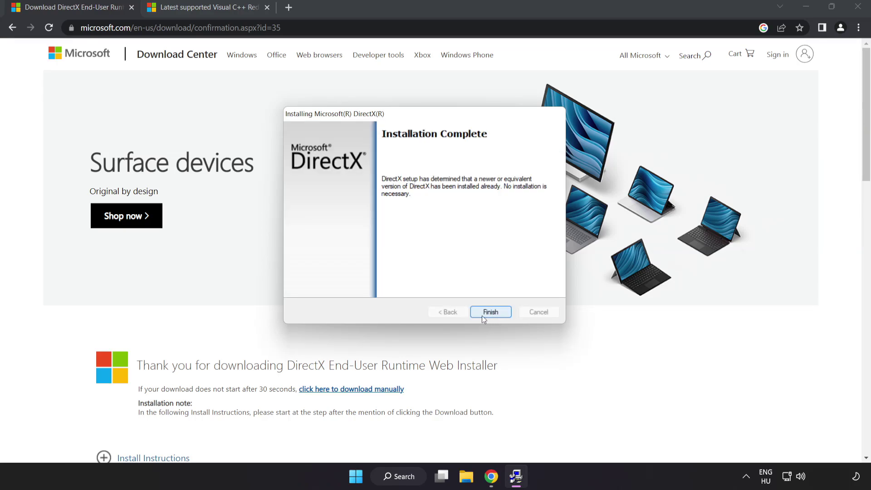
{"action": "left_click", "coordinate": [491, 313]}
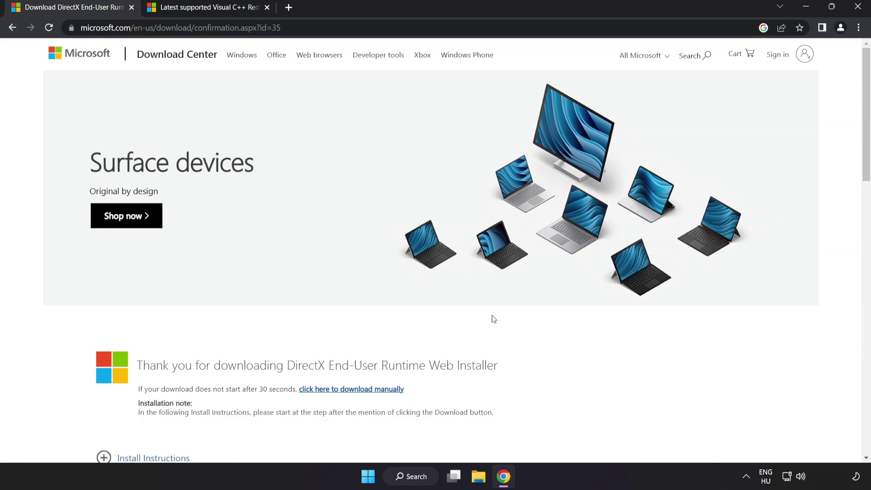
Close the DirectX download page and download the ARM64, X86 and X64 Visual C++ Redistributables for Visual Studio 2015, 2017, 2019 and 2022.
{"action": "left_click", "coordinate": [132, 8]}
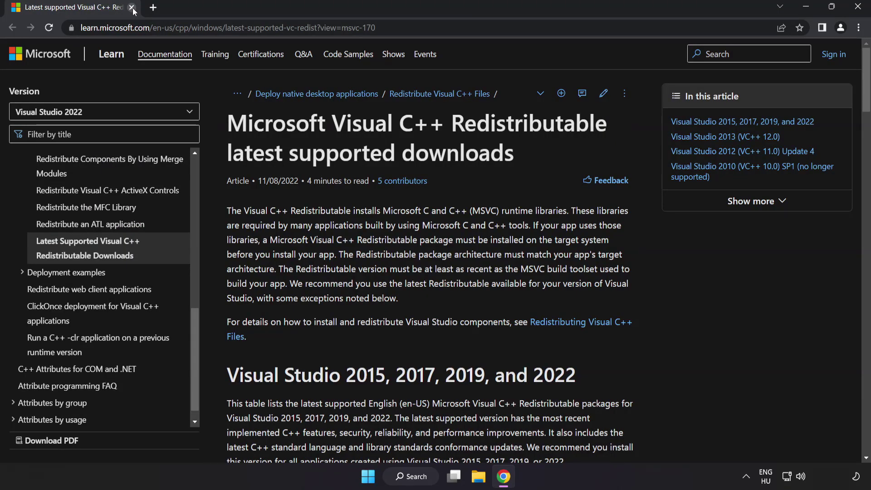
{"action": "left_click", "coordinate": [514, 30]}
{"action": "left_click", "coordinate": [514, 32]}
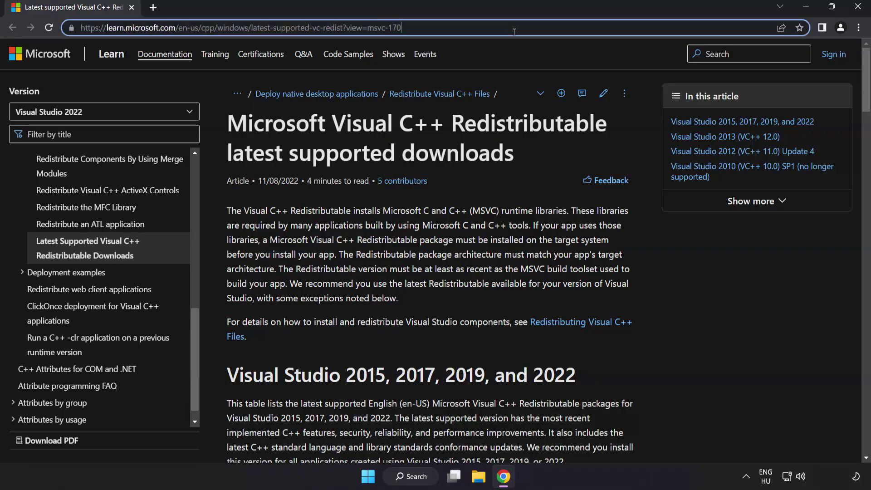
{"action": "left_click_drag", "start_coordinate": [864, 96], "coordinate": [861, 138]}
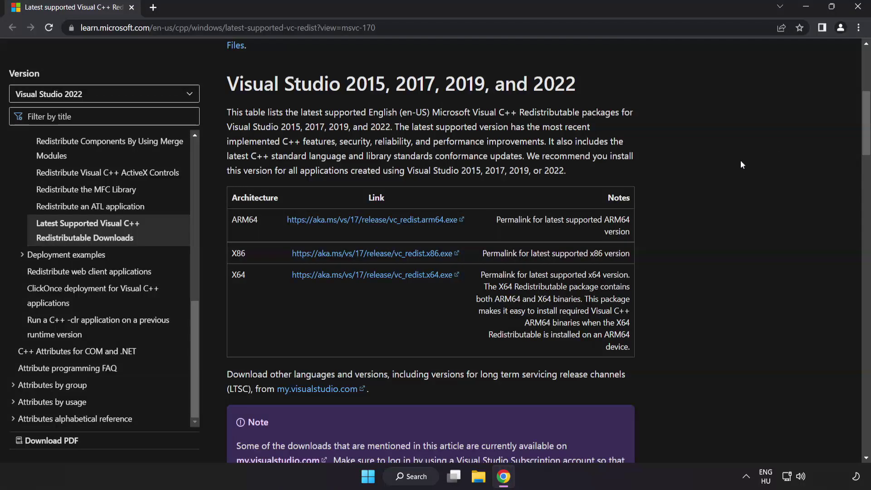
{"action": "left_click", "coordinate": [360, 222]}
{"action": "left_click", "coordinate": [372, 254]}
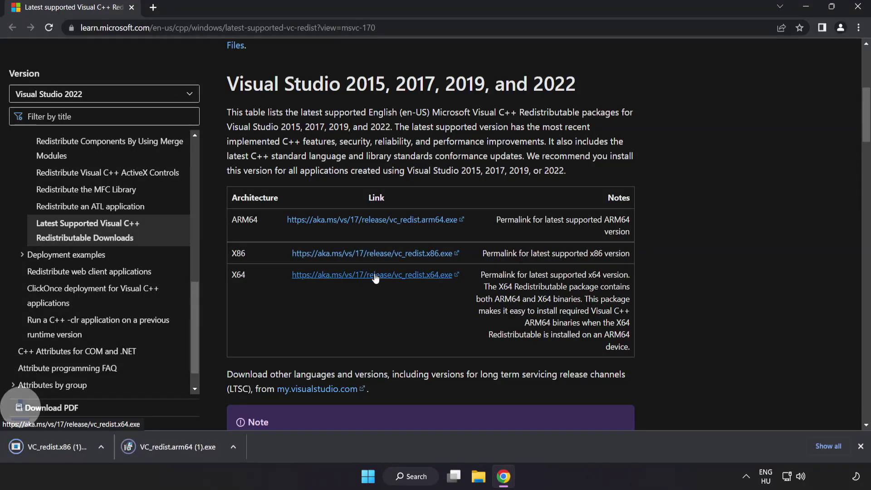
{"action": "left_click", "coordinate": [376, 280]}
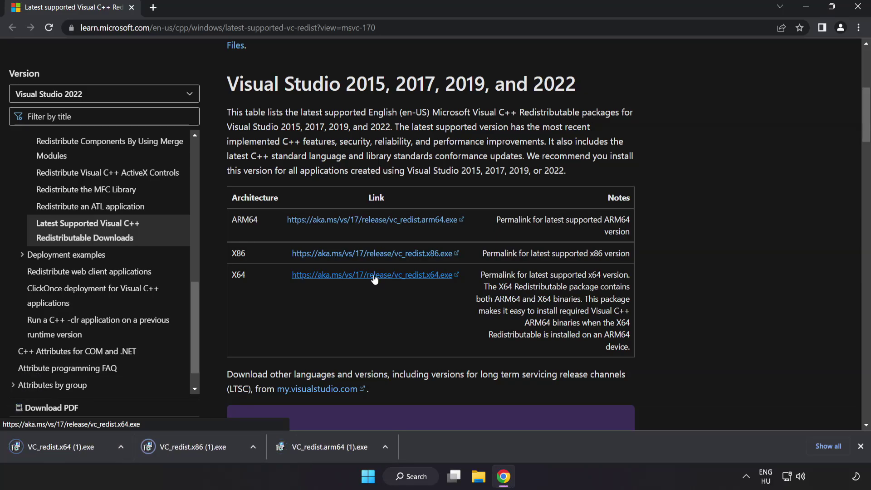
Try to install the ARM64 Visual C++ 2022 Redistributable, agreeing to its license terms, and close the installer.
{"action": "left_click", "coordinate": [327, 448]}
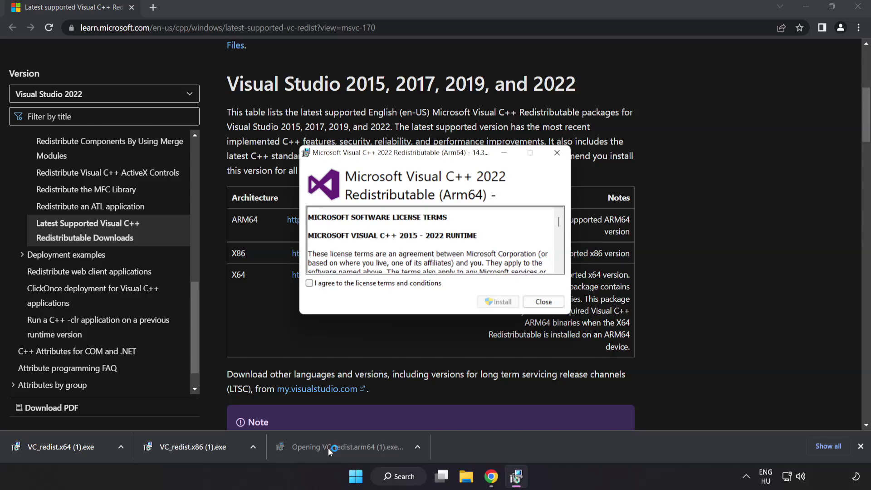
{"action": "left_click_drag", "start_coordinate": [559, 222], "coordinate": [558, 265]}
{"action": "left_click", "coordinate": [309, 283]}
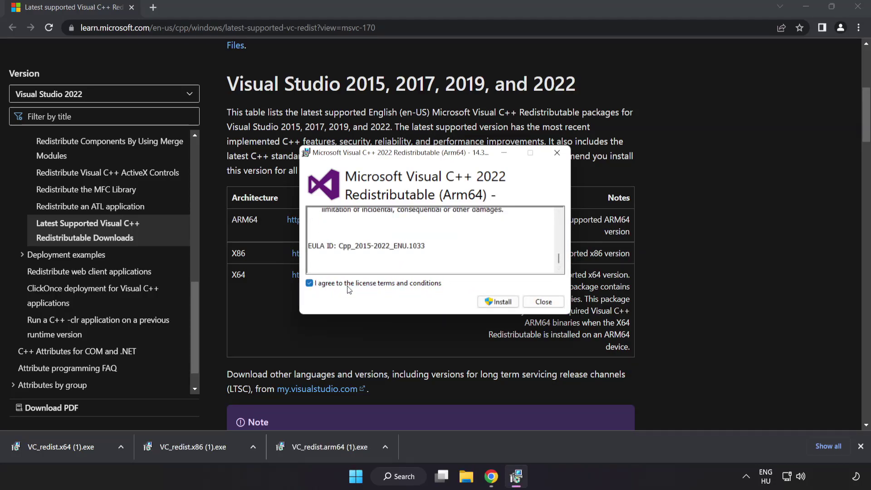
{"action": "left_click", "coordinate": [497, 303]}
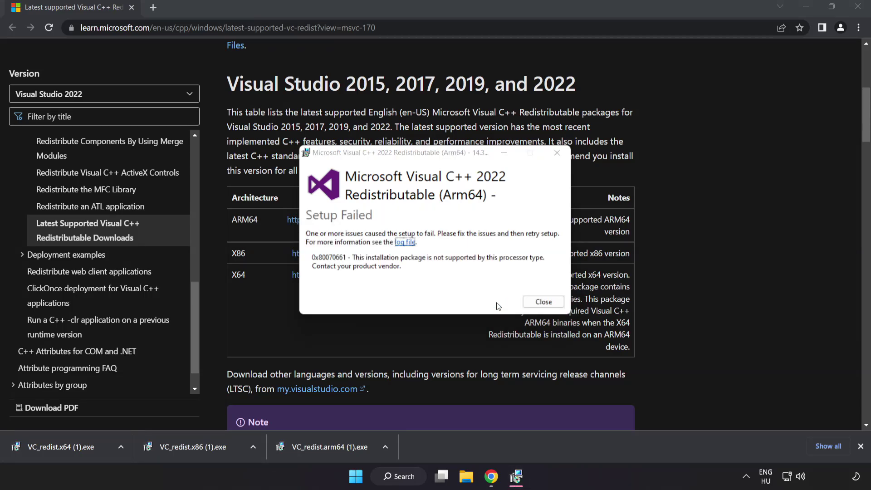
{"action": "left_click", "coordinate": [550, 302]}
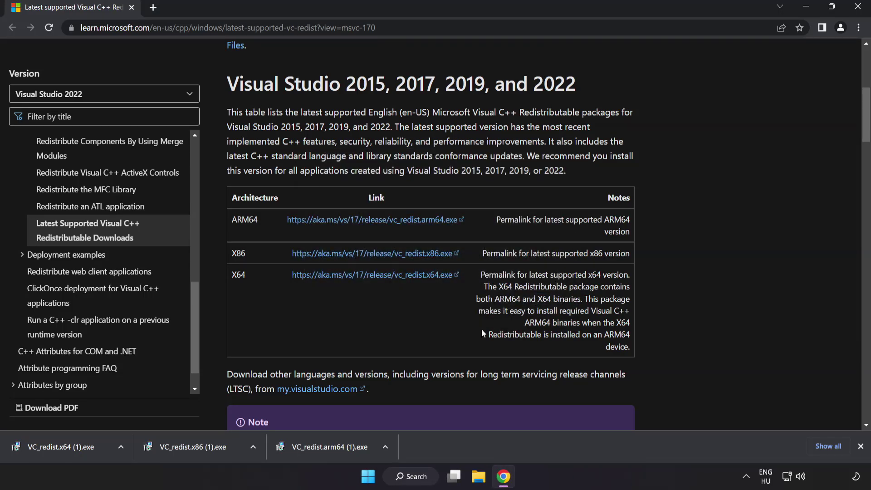
Run the x86 and x64 Visual C++ Redistributable installers through to completion and close Chrome.
{"action": "left_click", "coordinate": [197, 448]}
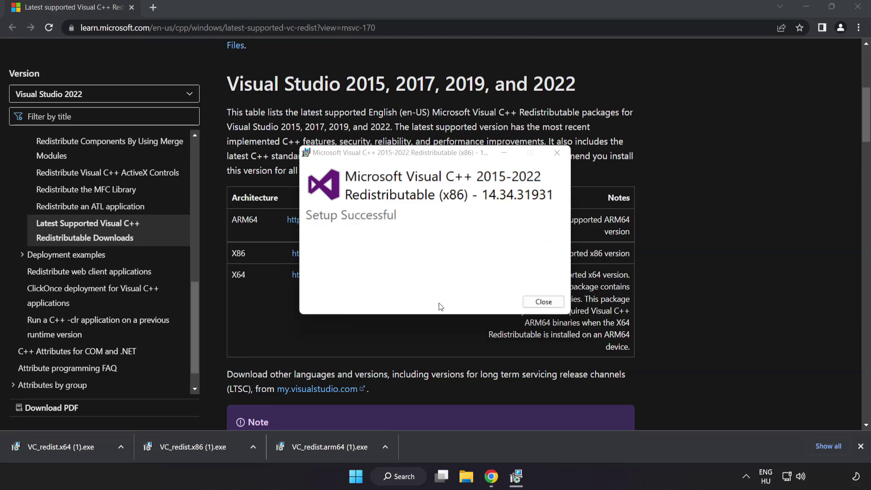
{"action": "left_click", "coordinate": [542, 301]}
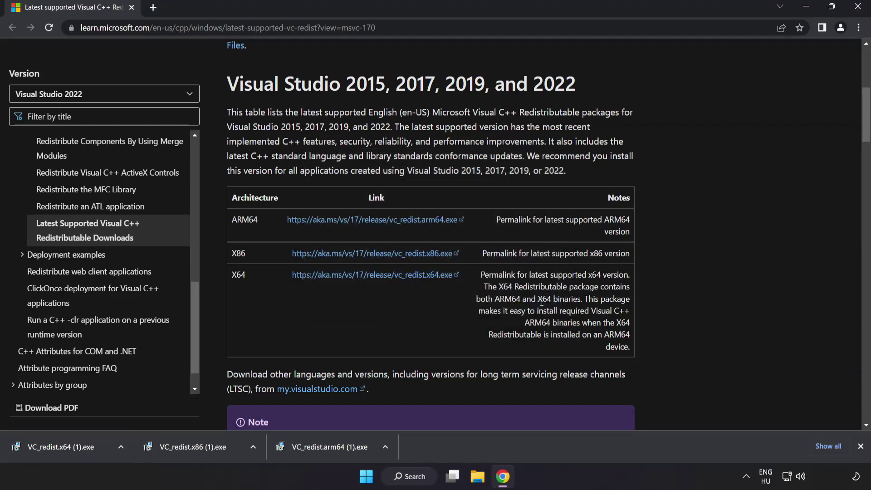
{"action": "left_click", "coordinate": [78, 447]}
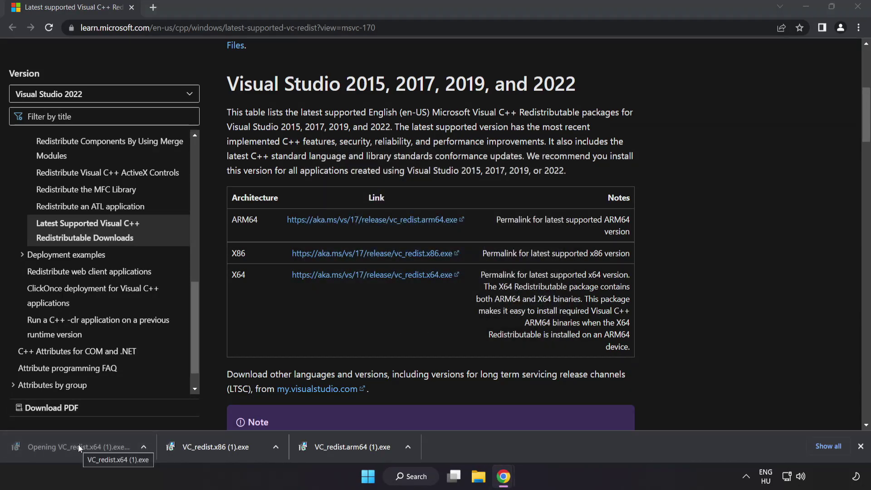
{"action": "left_click", "coordinate": [544, 302]}
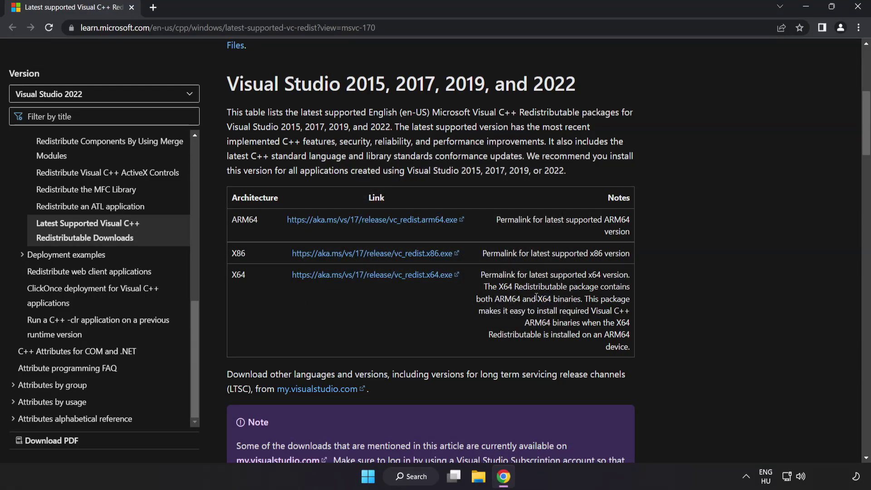
{"action": "left_click", "coordinate": [856, 9]}
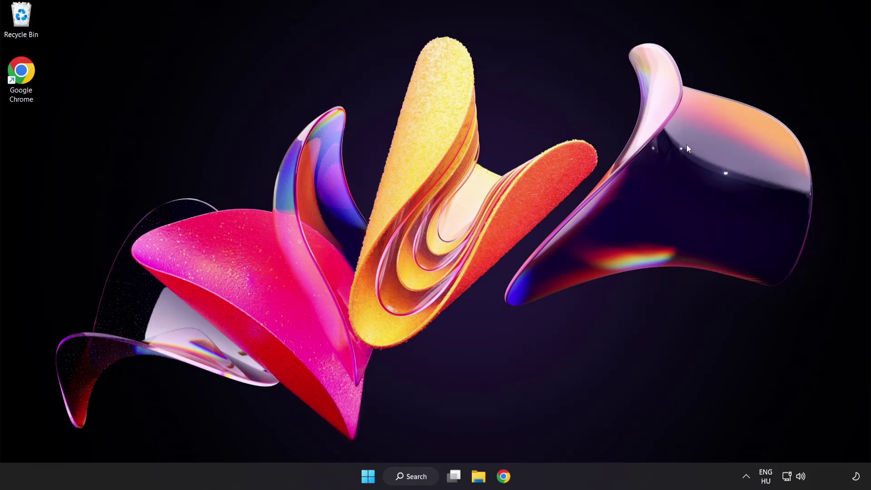
Find Command Prompt with the search "cmd", run it as administrator and move its window toward the middle of the desktop.
{"action": "left_click", "coordinate": [414, 480]}
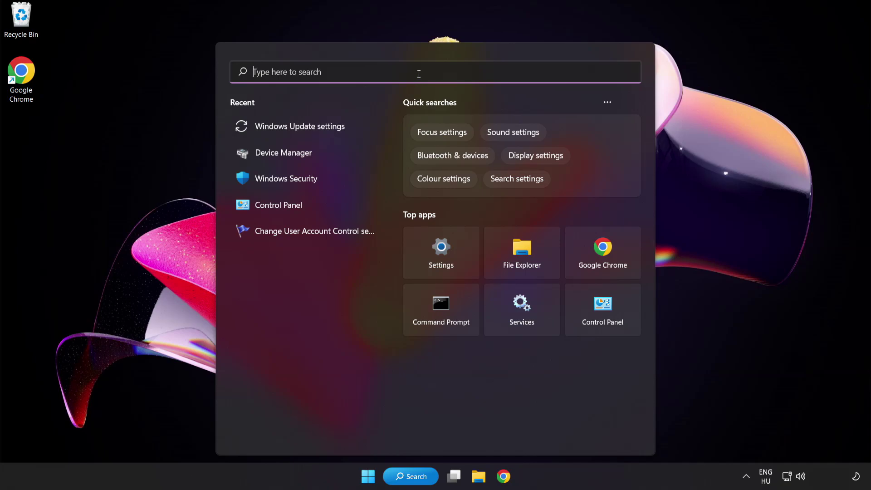
{"action": "type", "text": "cmd"}
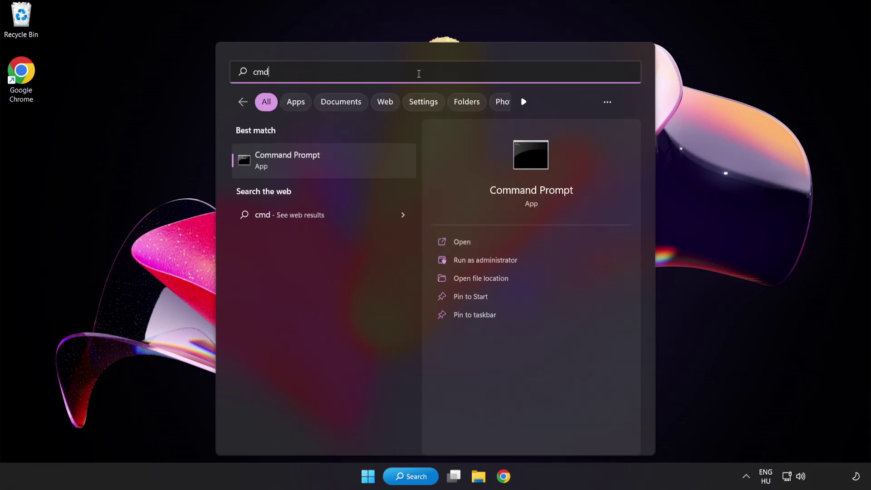
{"action": "right_click", "coordinate": [327, 167]}
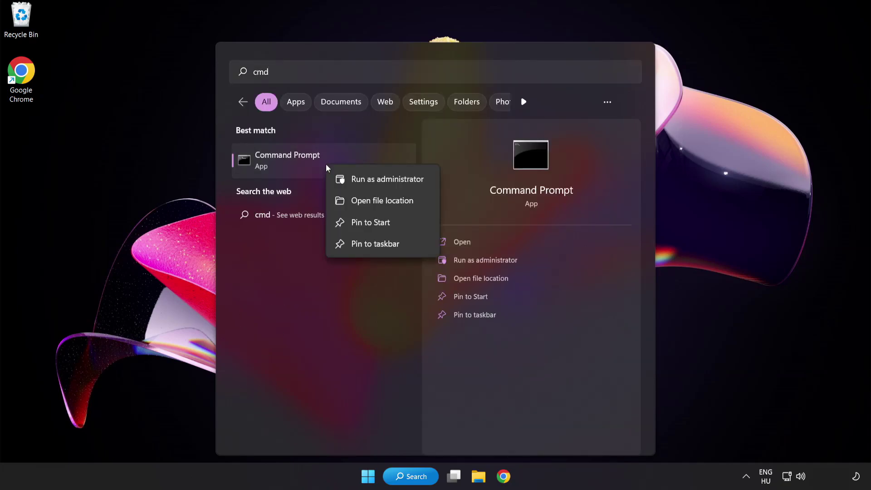
{"action": "left_click", "coordinate": [368, 182]}
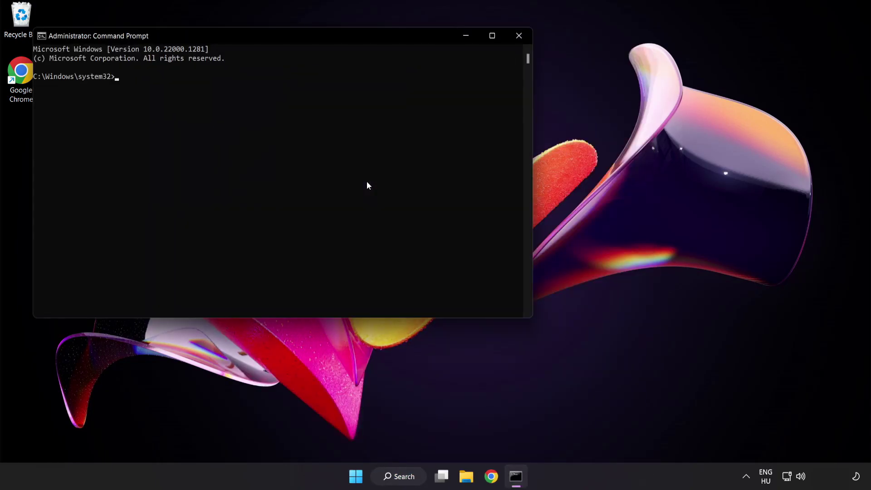
{"action": "left_click_drag", "start_coordinate": [249, 37], "coordinate": [379, 85]}
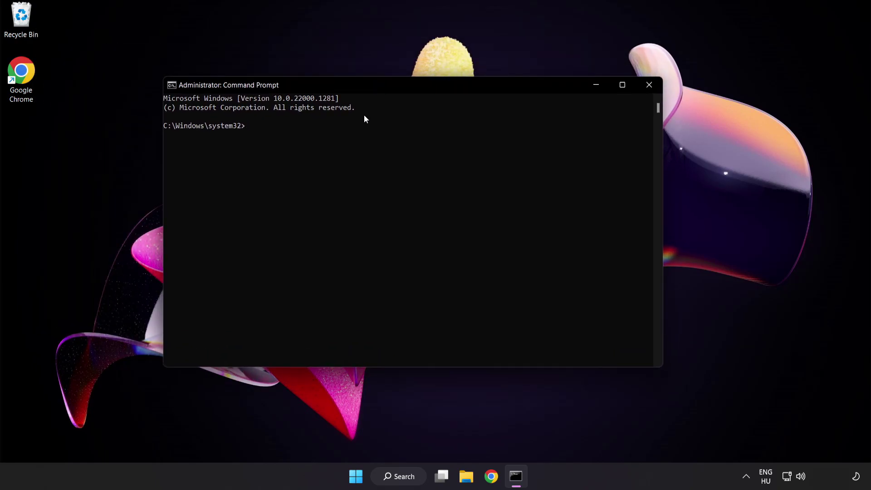
Run the system file scan with the command sfc /scannow.
{"action": "type", "text": "sfc"}
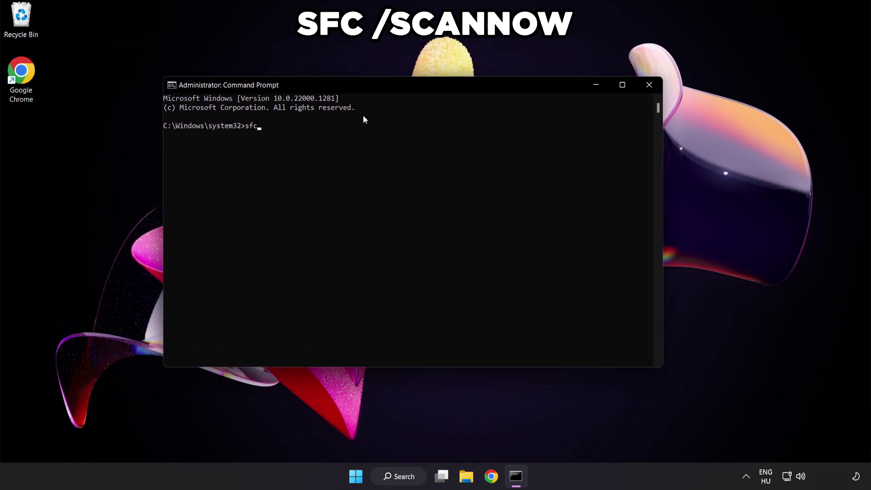
{"action": "type", "text": " /scannow"}
{"action": "key", "text": "Return"}
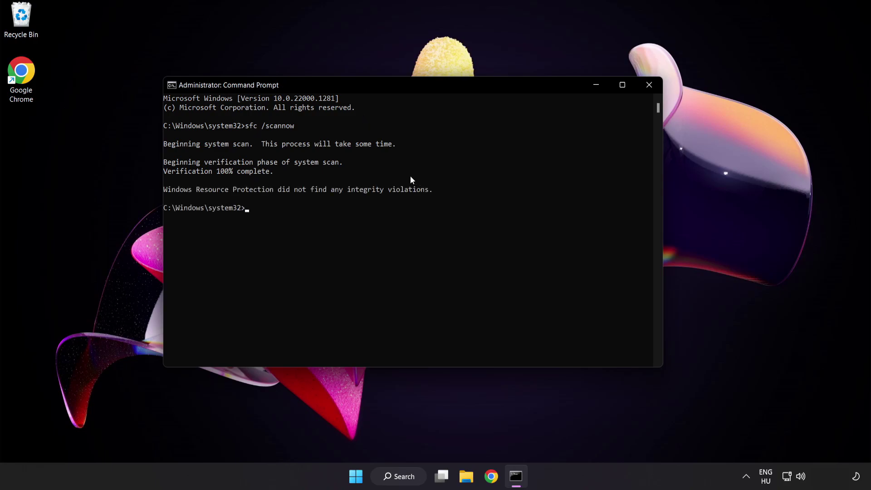
Close Command Prompt and bring up the computer's power options.
{"action": "left_click", "coordinate": [648, 87]}
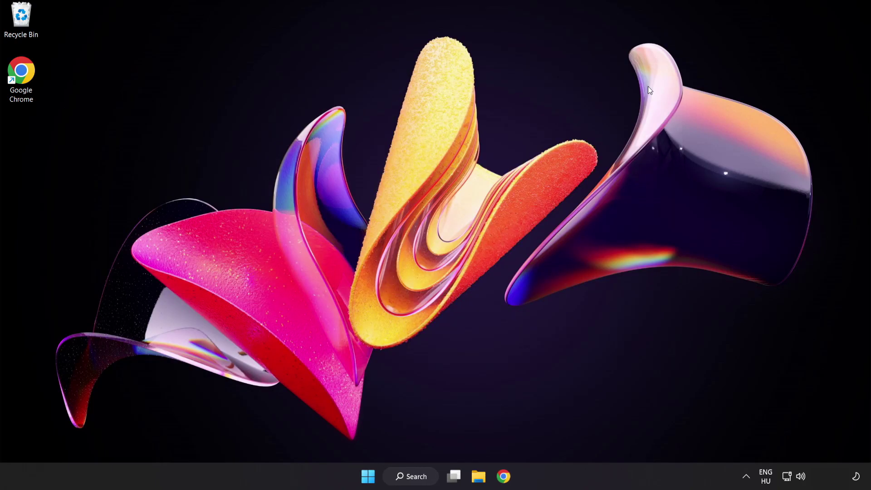
{"action": "left_click", "coordinate": [368, 476]}
{"action": "left_click", "coordinate": [579, 437]}
Search Windows for "security" and open the Windows Security app.
{"action": "left_click", "coordinate": [420, 477]}
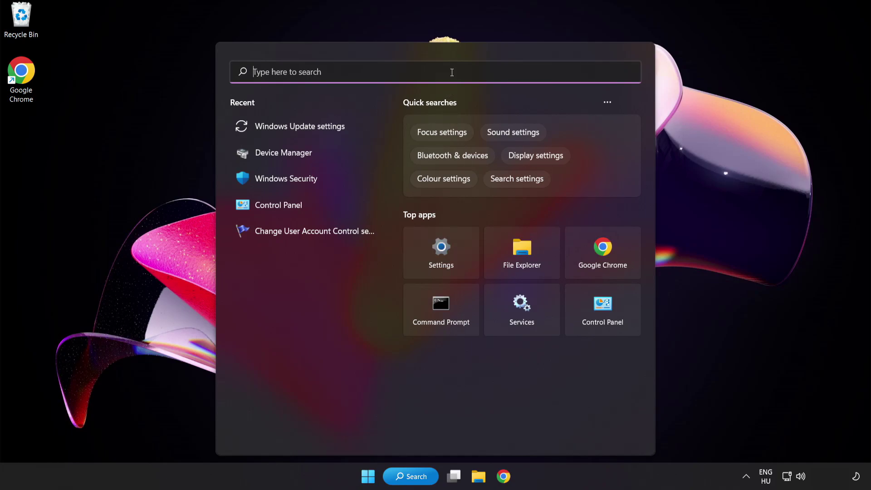
{"action": "type", "text": "securit"}
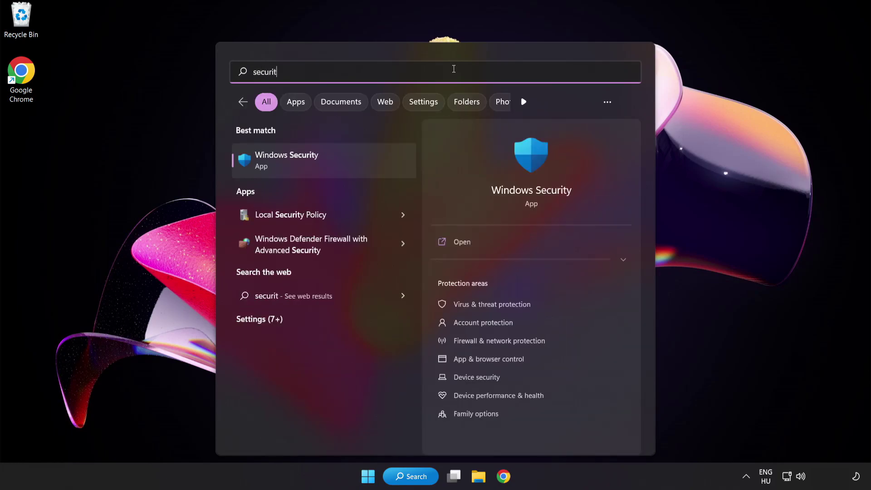
{"action": "type", "text": "y"}
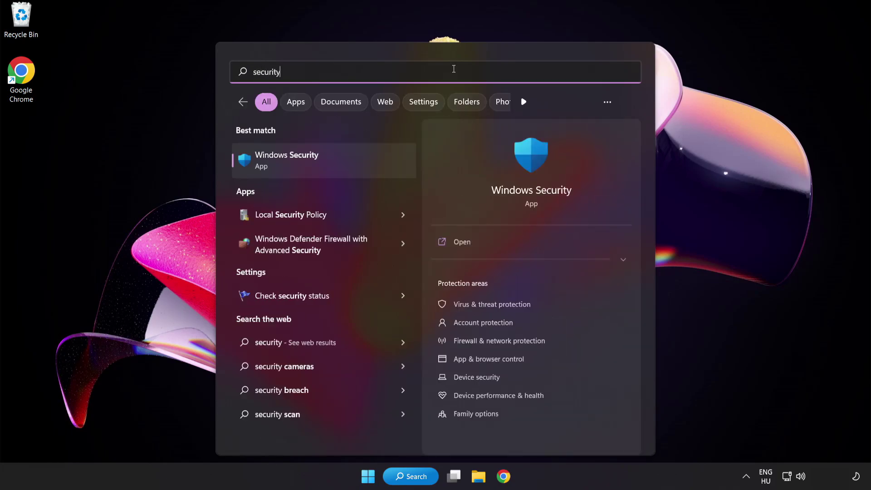
{"action": "left_click", "coordinate": [328, 159]}
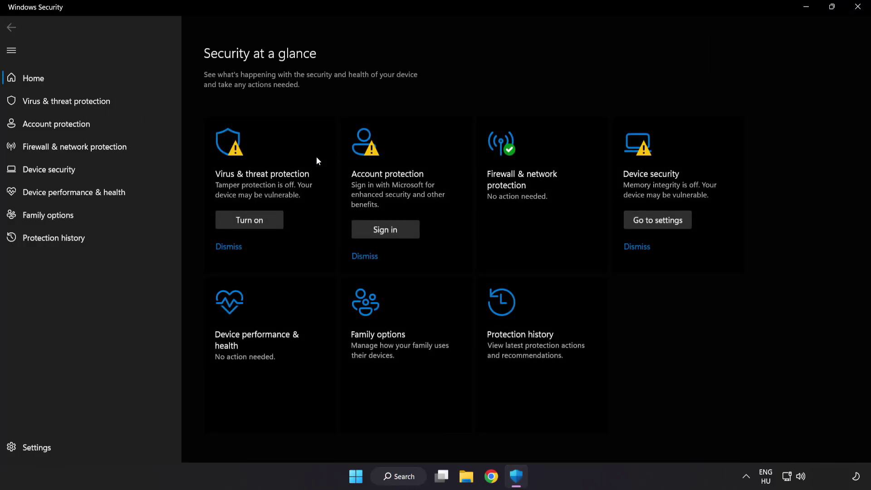
Open the Exclusions page from the Virus & threat protection settings.
{"action": "left_click", "coordinate": [132, 100]}
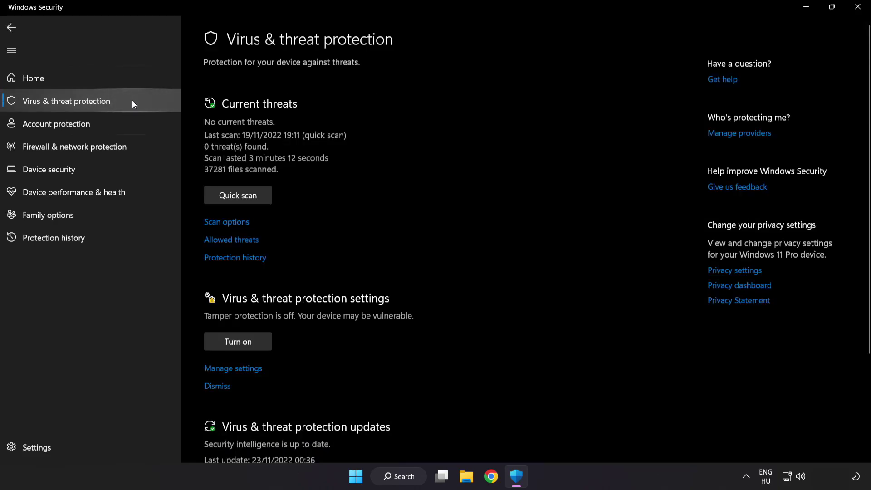
{"action": "scroll", "coordinate": [552, 133], "scroll_direction": "down", "scroll_amount": 3}
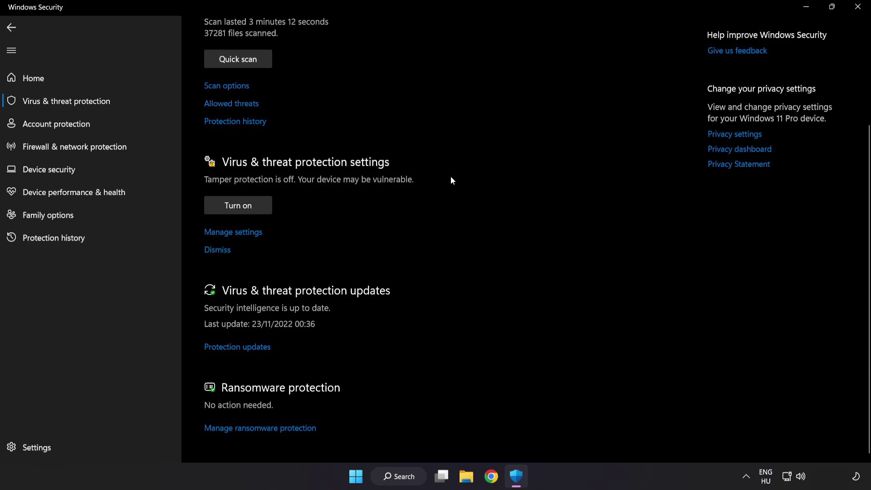
{"action": "left_click", "coordinate": [239, 232]}
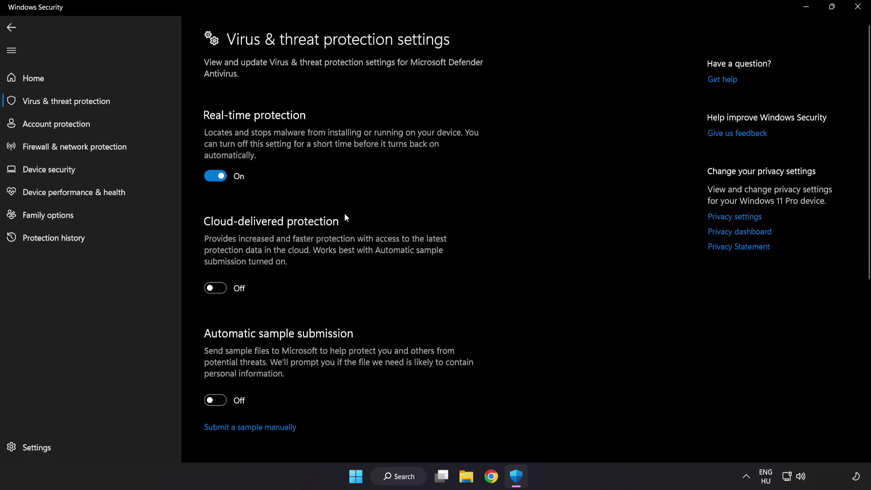
{"action": "scroll", "coordinate": [507, 238], "scroll_direction": "down", "scroll_amount": 6}
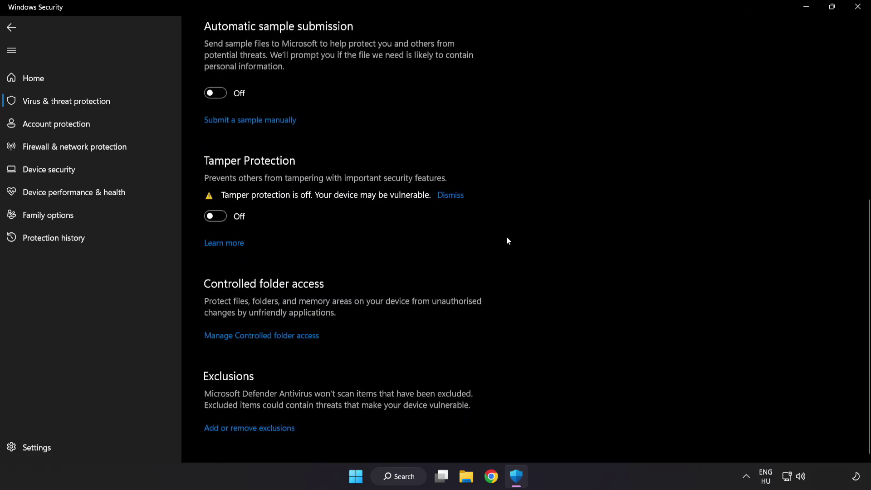
{"action": "left_click", "coordinate": [254, 429]}
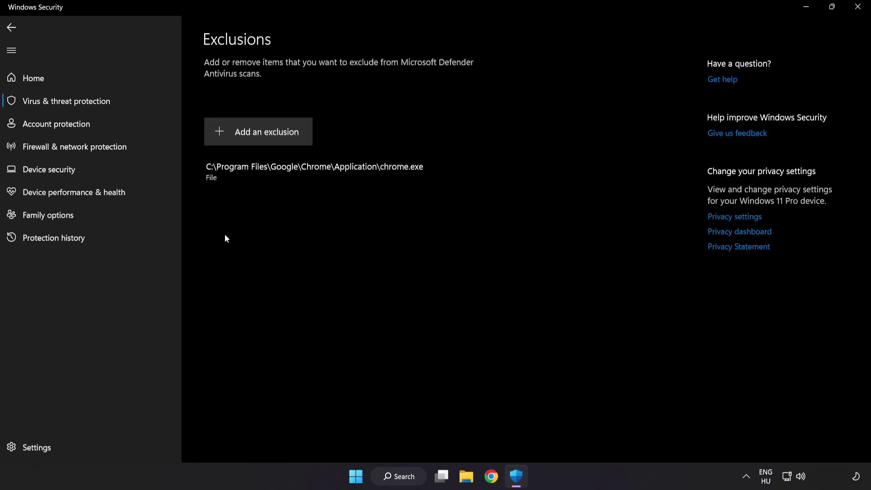
Add a file exclusion for the NOT WORKING APP shortcut in the NOT WORKING APP folder under Program Files (x86) on Local Disk (C:).
{"action": "left_click", "coordinate": [259, 137]}
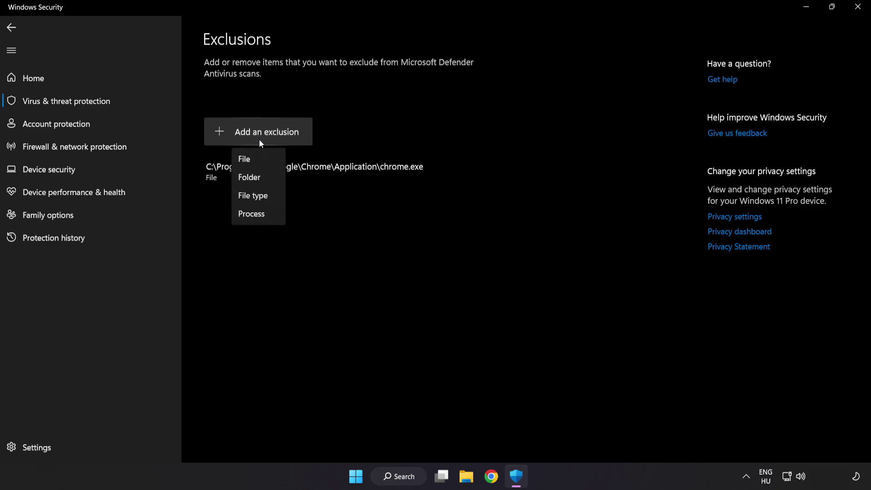
{"action": "left_click", "coordinate": [254, 162]}
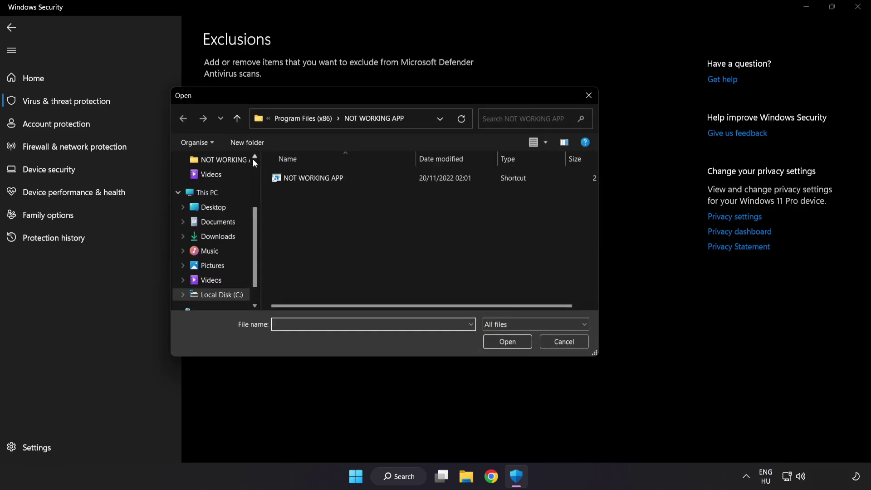
{"action": "left_click", "coordinate": [279, 120]}
{"action": "left_click", "coordinate": [283, 118]}
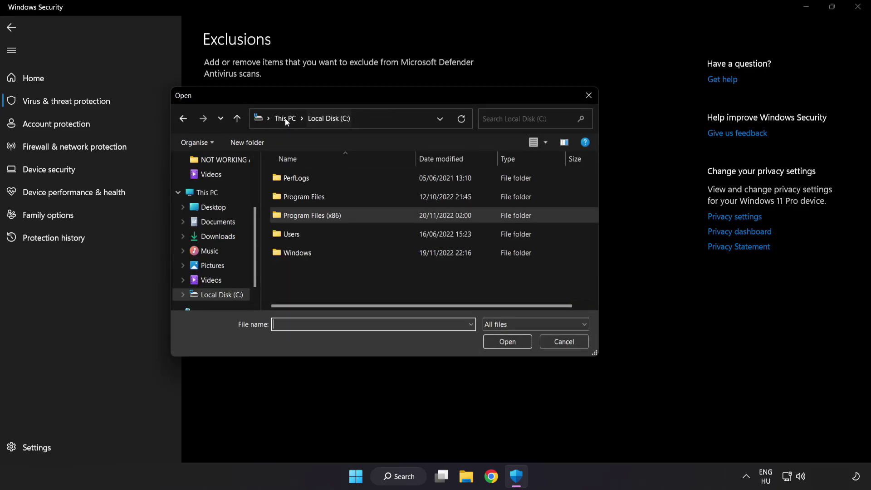
{"action": "left_click", "coordinate": [287, 118]}
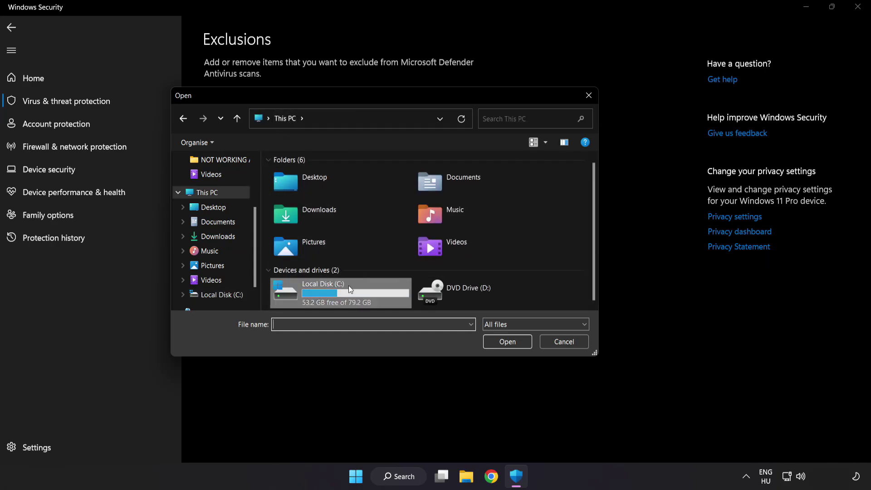
{"action": "double_click", "coordinate": [324, 295]}
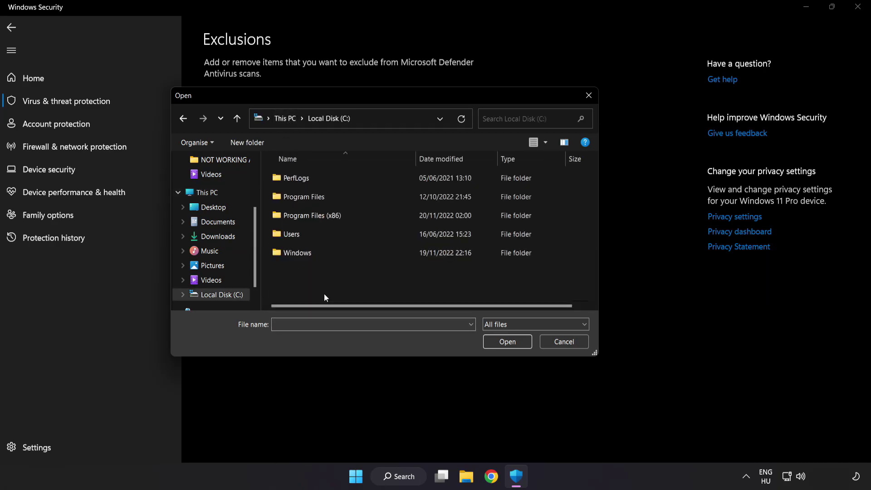
{"action": "double_click", "coordinate": [335, 212]}
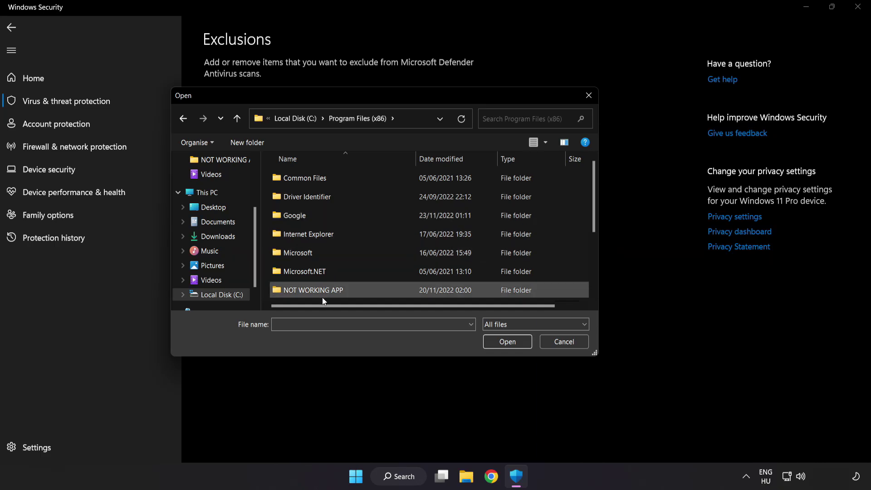
{"action": "scroll", "coordinate": [323, 286], "scroll_direction": "down", "scroll_amount": 1}
{"action": "left_click", "coordinate": [335, 236]}
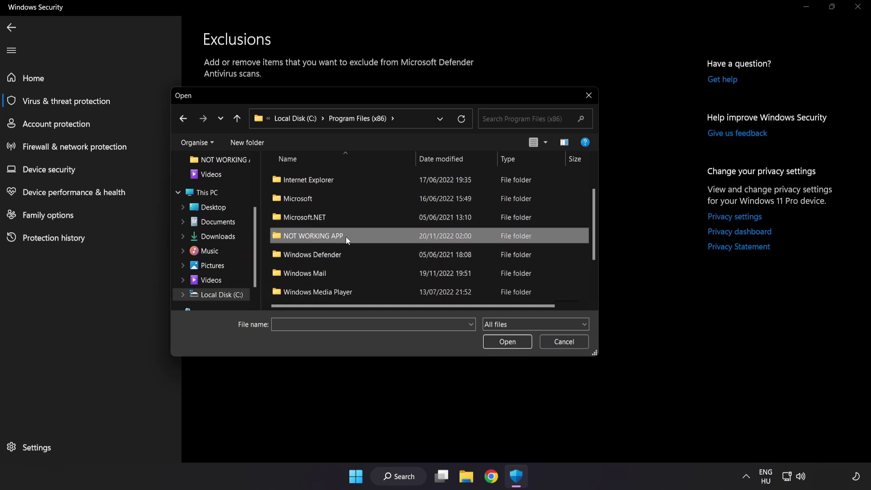
{"action": "double_click", "coordinate": [346, 236]}
{"action": "left_click", "coordinate": [318, 179]}
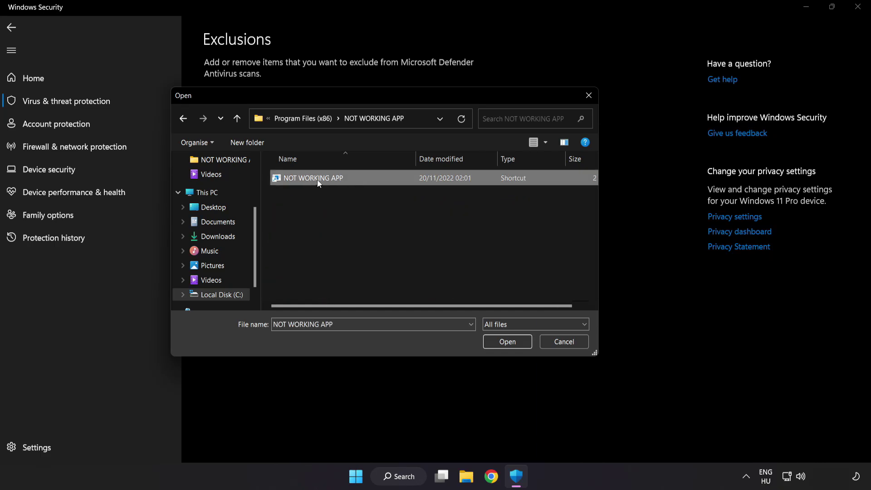
{"action": "left_click", "coordinate": [508, 344]}
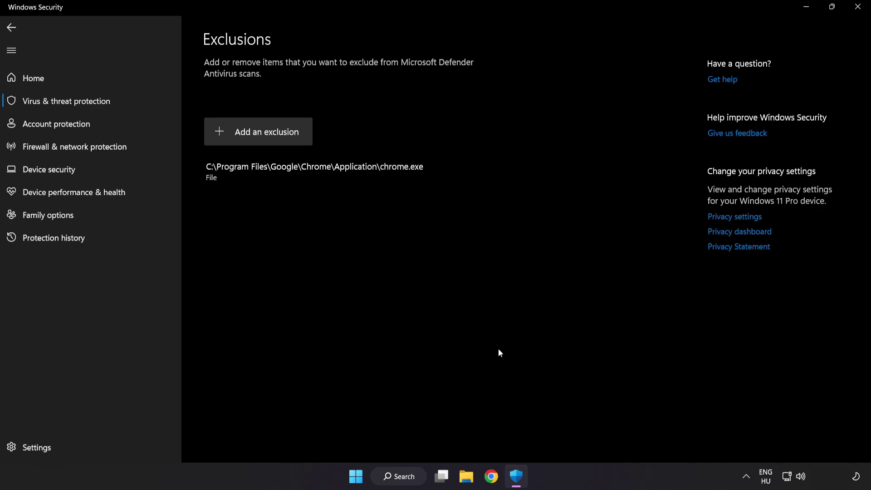
Close Windows Security and show the Sleep, Shut down and Restart power options.
{"action": "left_click", "coordinate": [856, 14]}
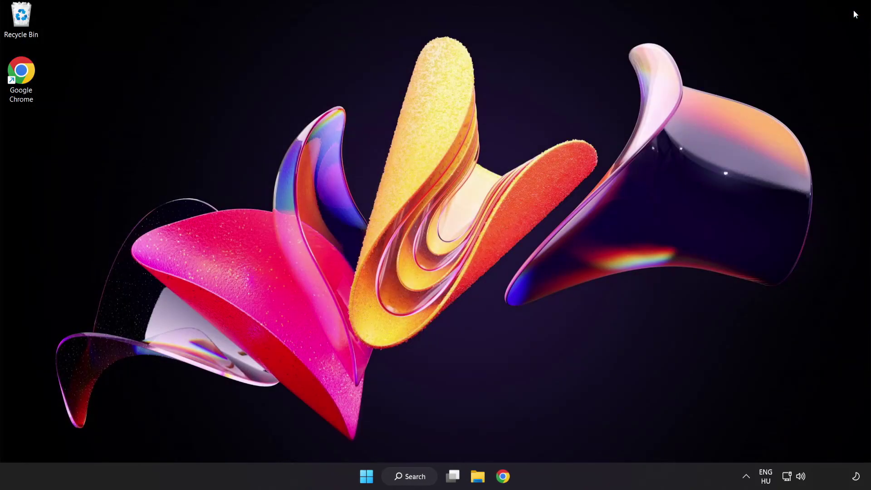
{"action": "left_click", "coordinate": [366, 477]}
{"action": "left_click", "coordinate": [576, 439]}
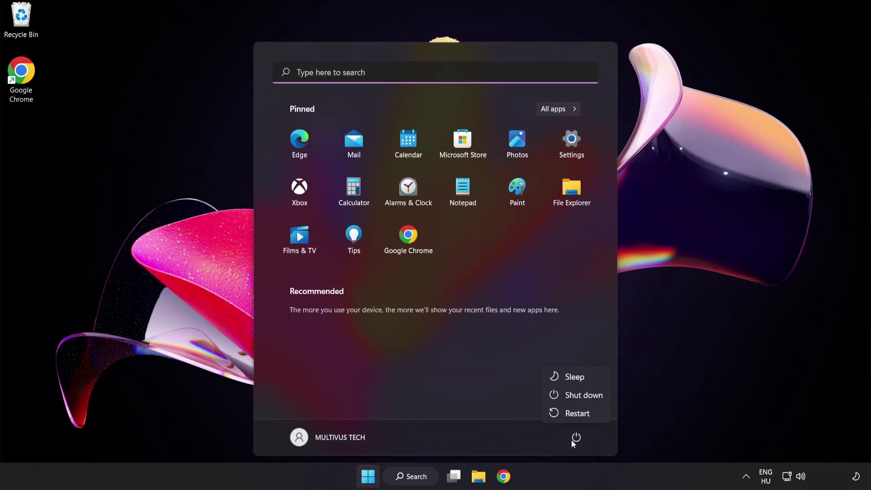